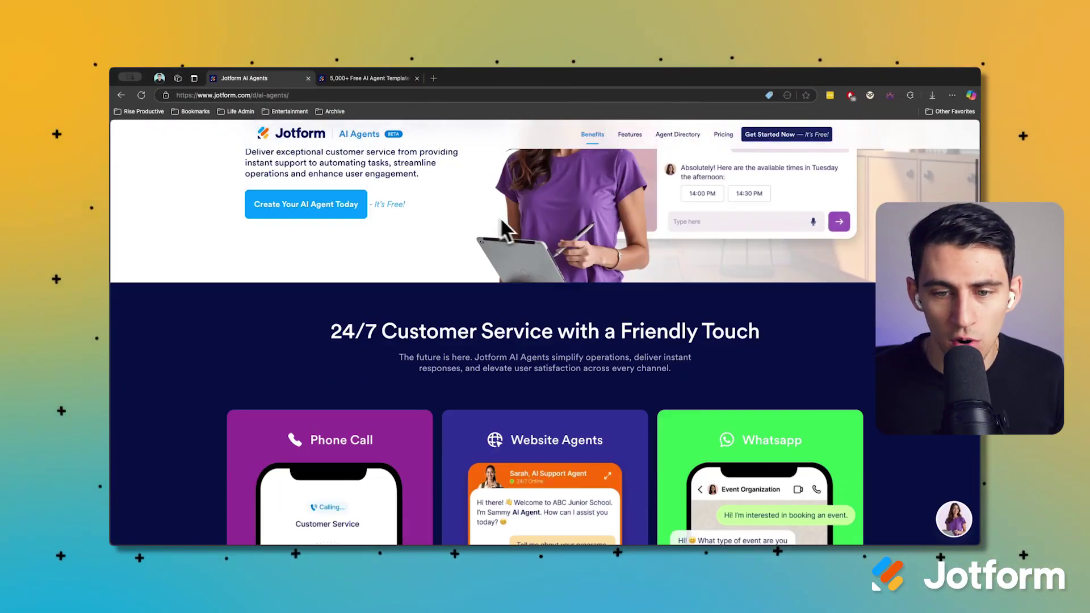
Browse the Jotform AI Agents landing page, then switch to the 5,000+ Free AI Agent Templates directory
scroll(809, 295, down, 1)
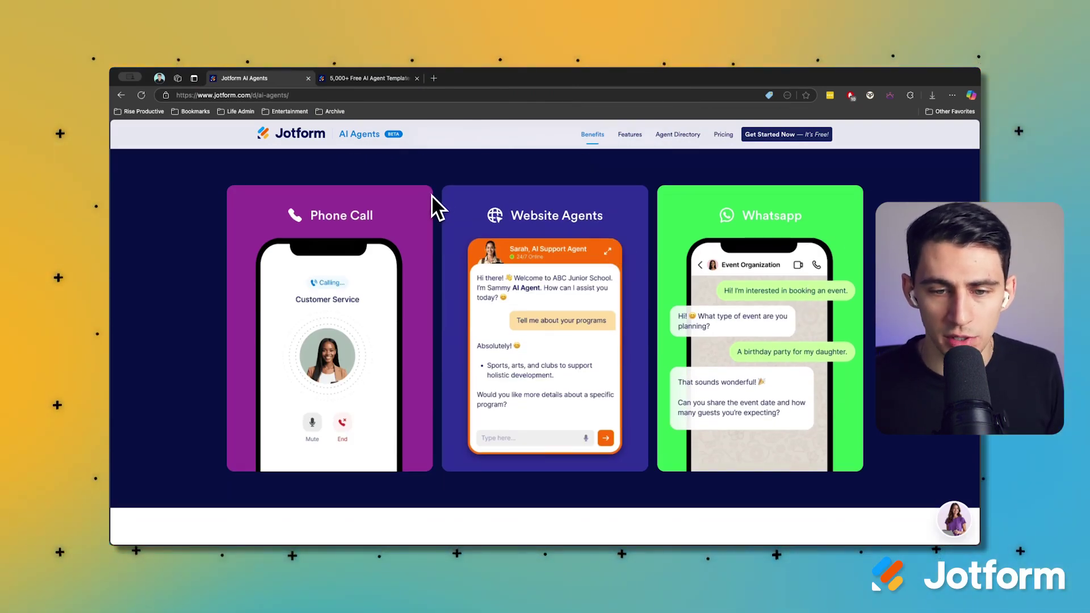
scroll(805, 241, down, 1)
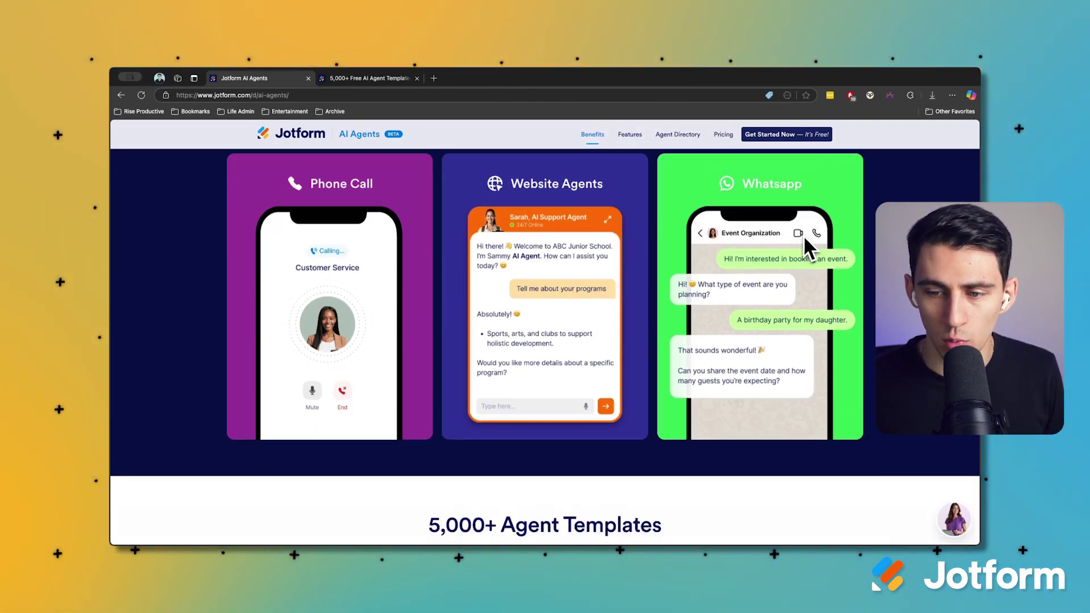
scroll(805, 239, down, 5)
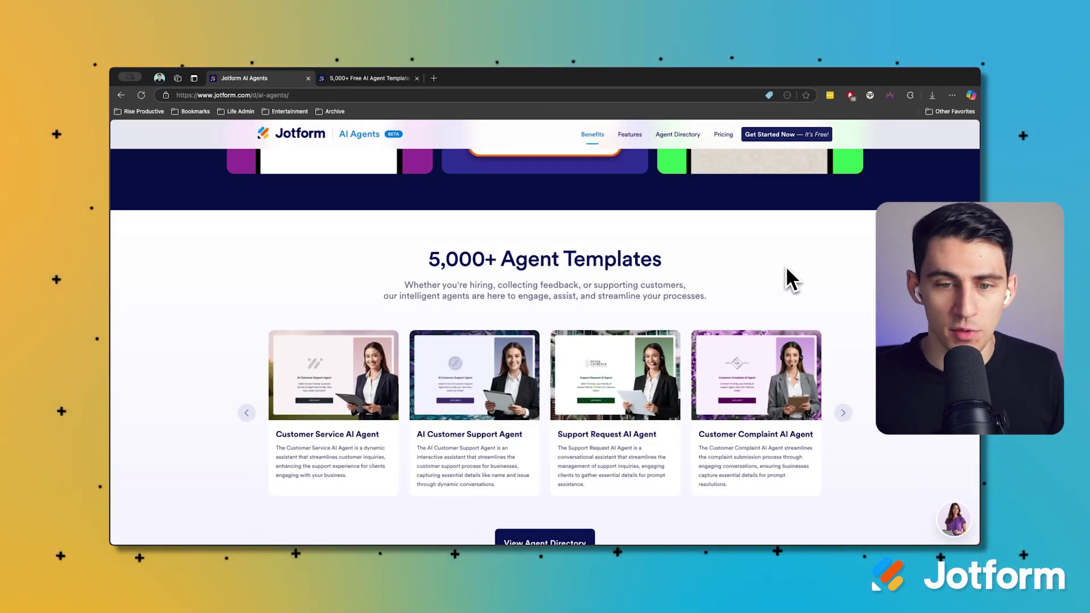
scroll(676, 215, up, 10)
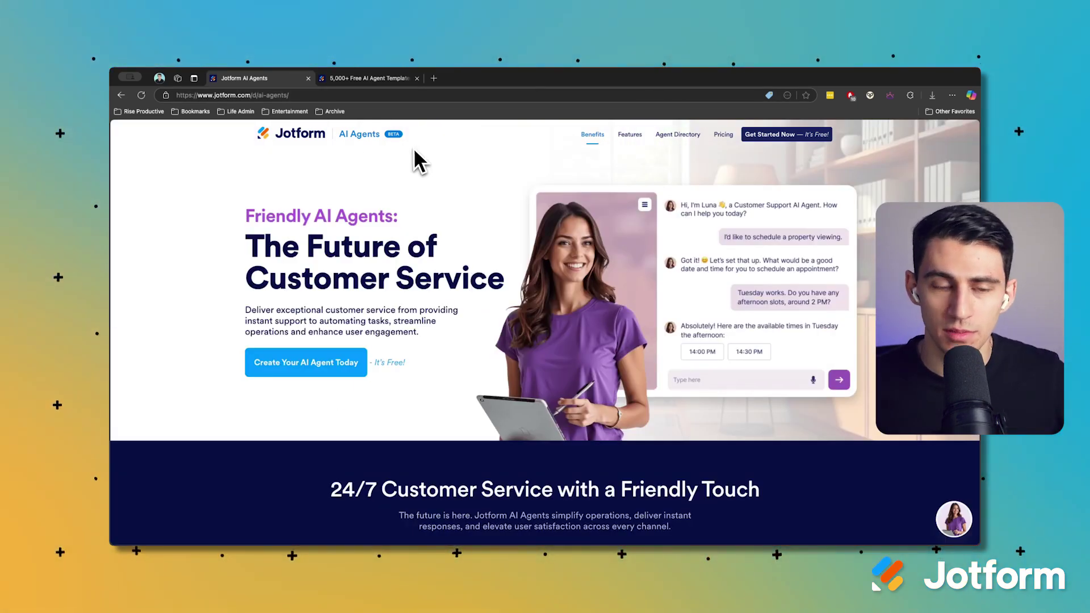
click(369, 78)
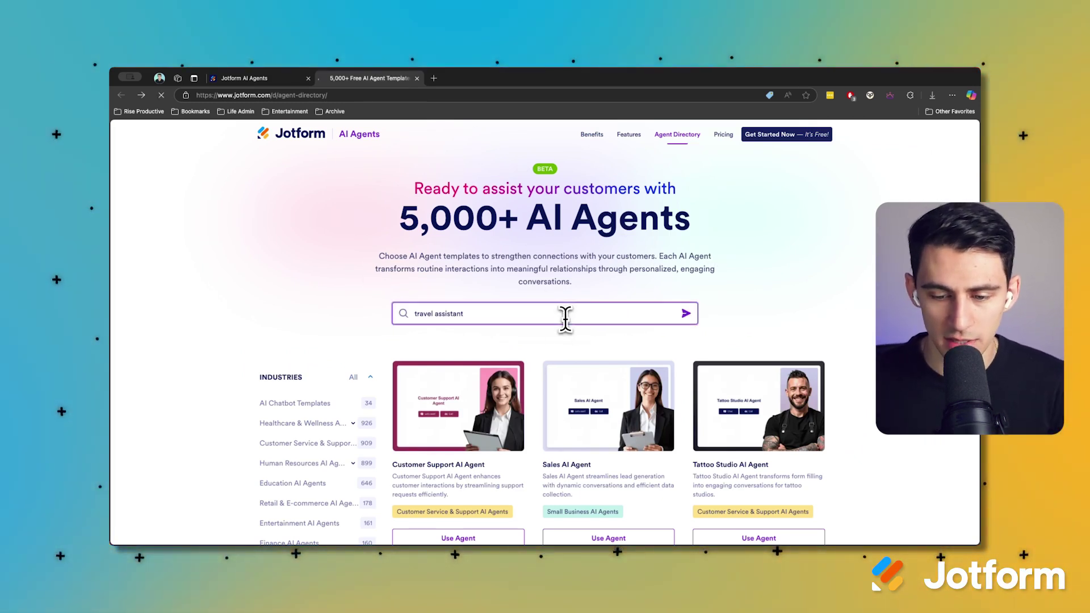
Search the directory for 'travel assistant' and browse the 65 results, including Travel Plan AI Agent
click(686, 314)
scroll(625, 313, down, 1)
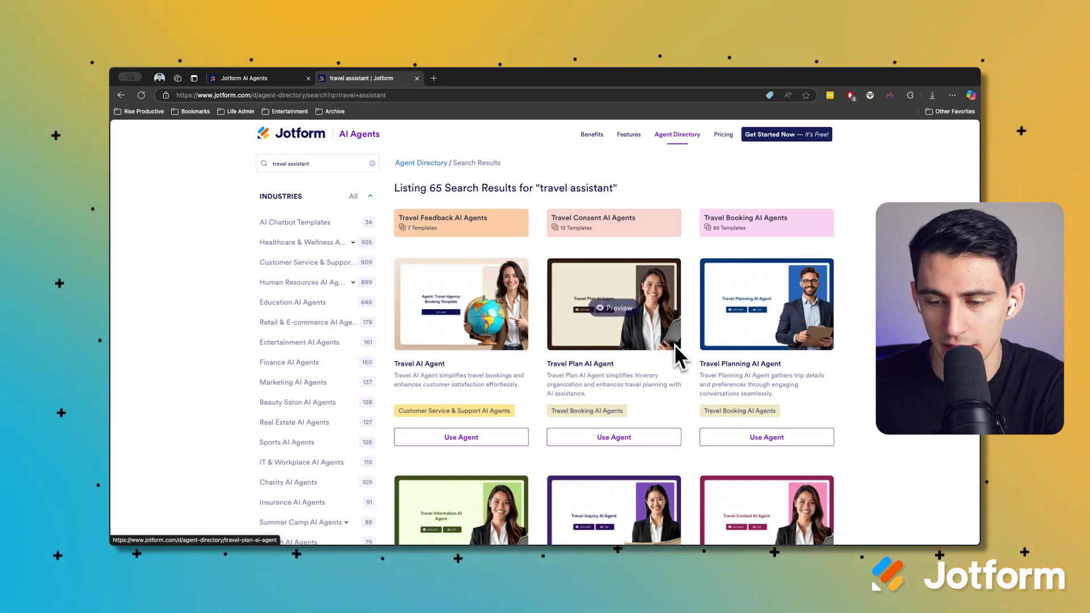
scroll(762, 366, down, 2)
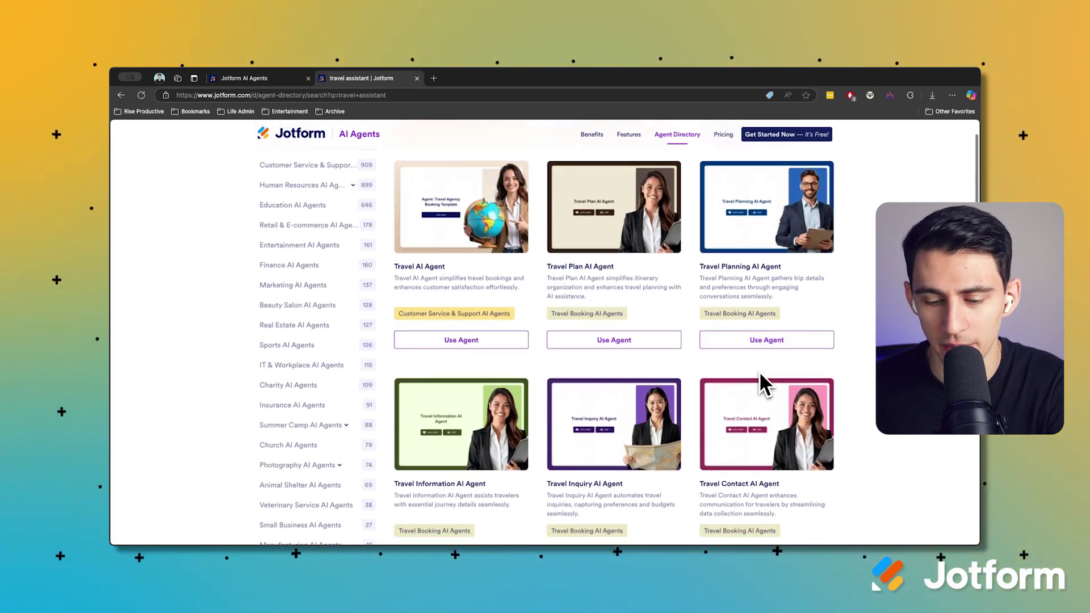
scroll(759, 371, up, 2)
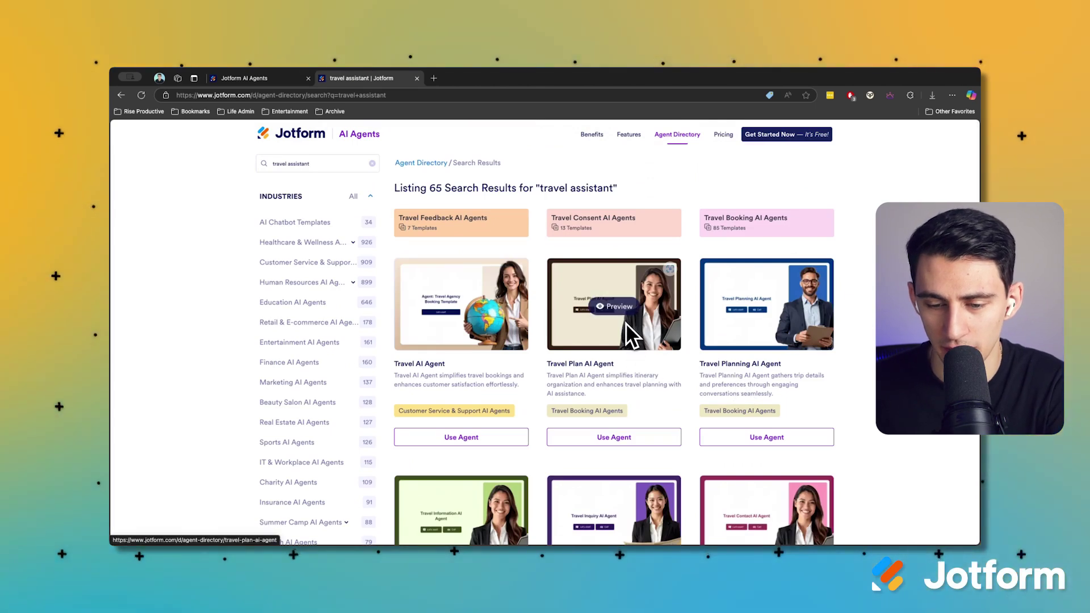
Create an agent from the Travel Plan AI Agent template and try several gallery avatars, including the fox
click(624, 436)
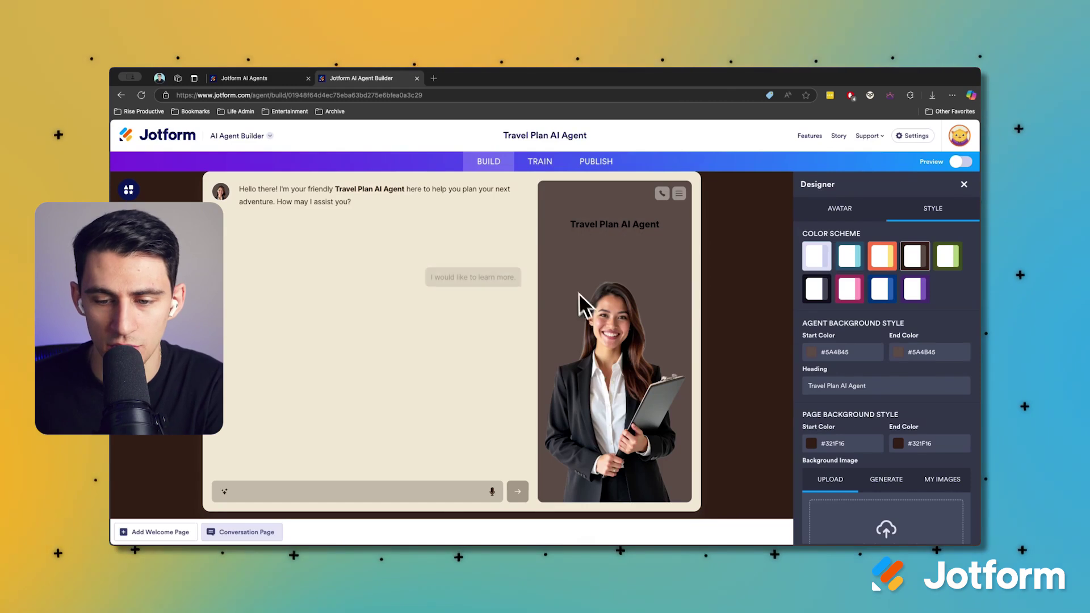
click(647, 327)
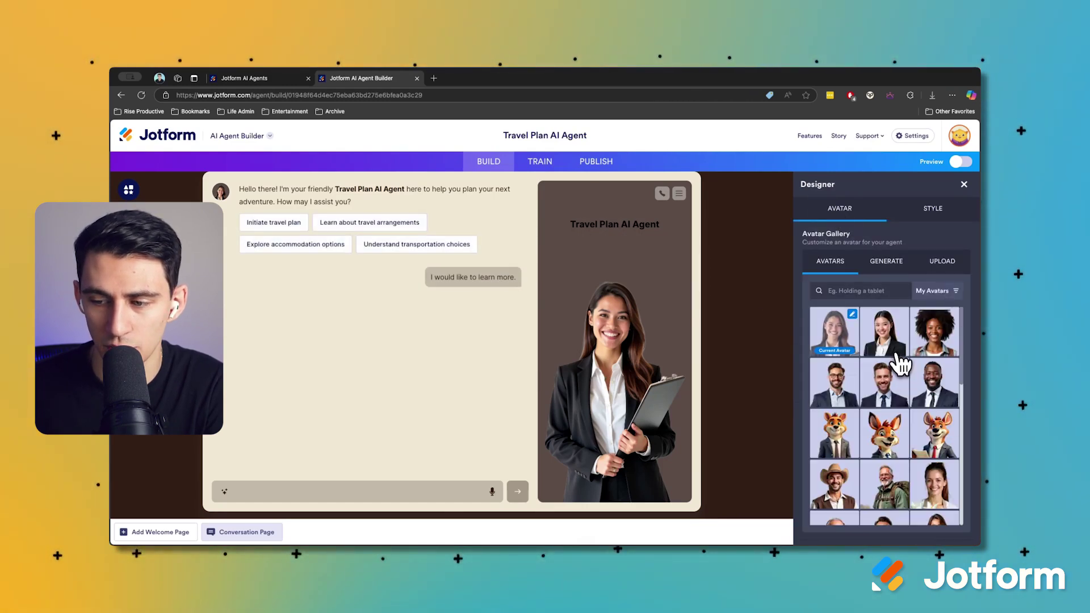
click(936, 354)
click(930, 397)
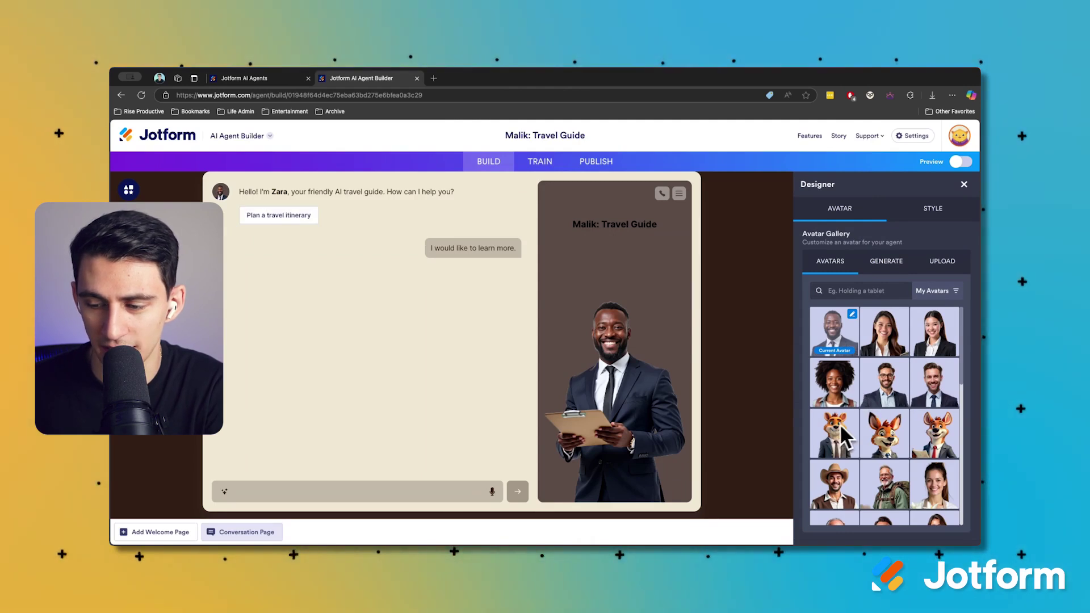
click(876, 425)
Set the agent's avatar to the woman in a suit and view the AI Persona training settings
scroll(896, 417, down, 5)
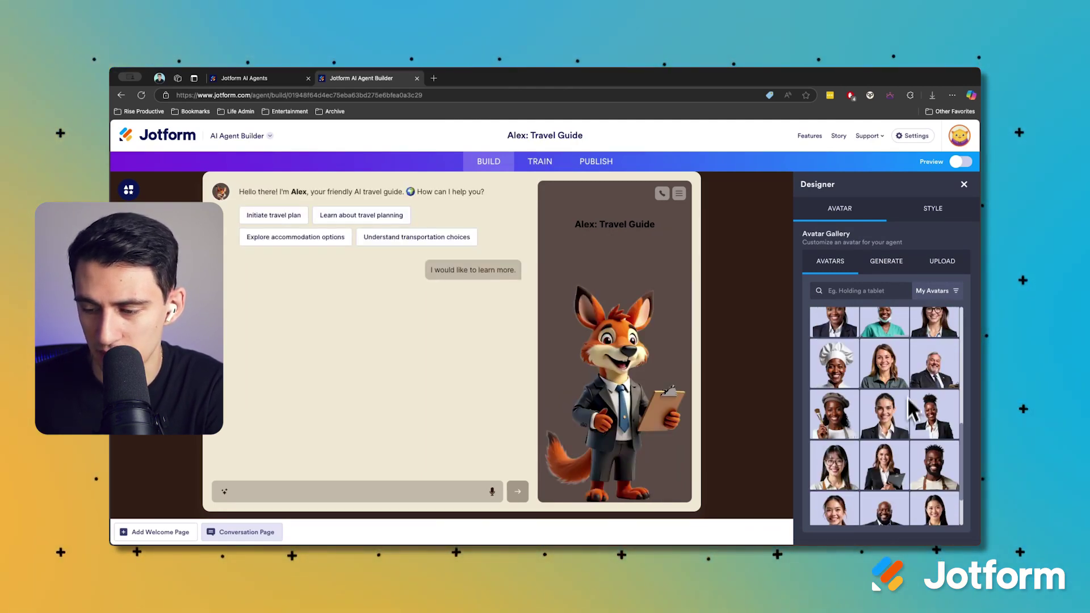
click(891, 262)
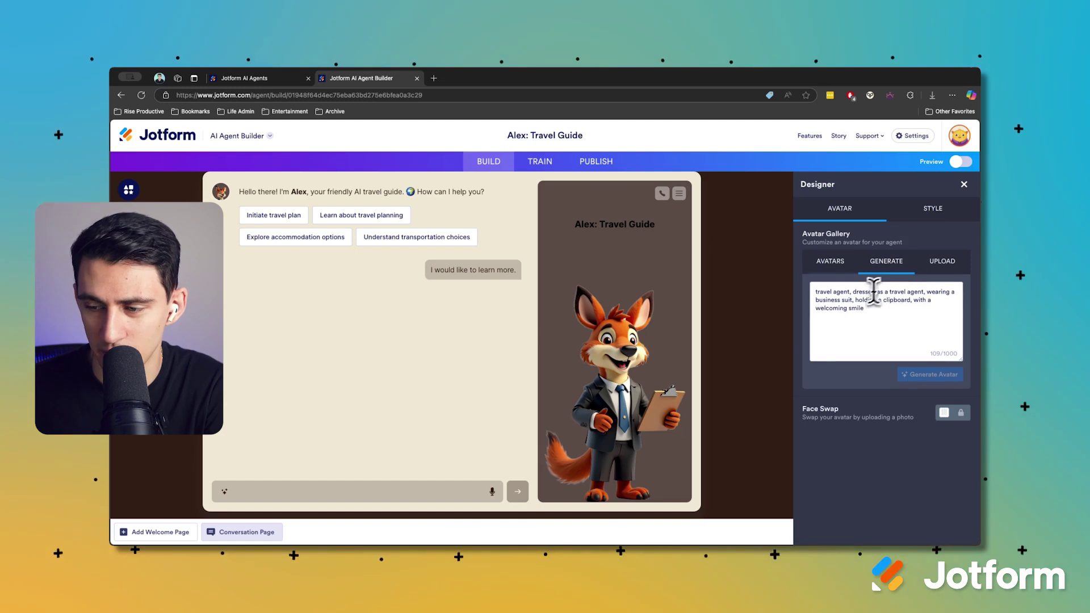
click(830, 261)
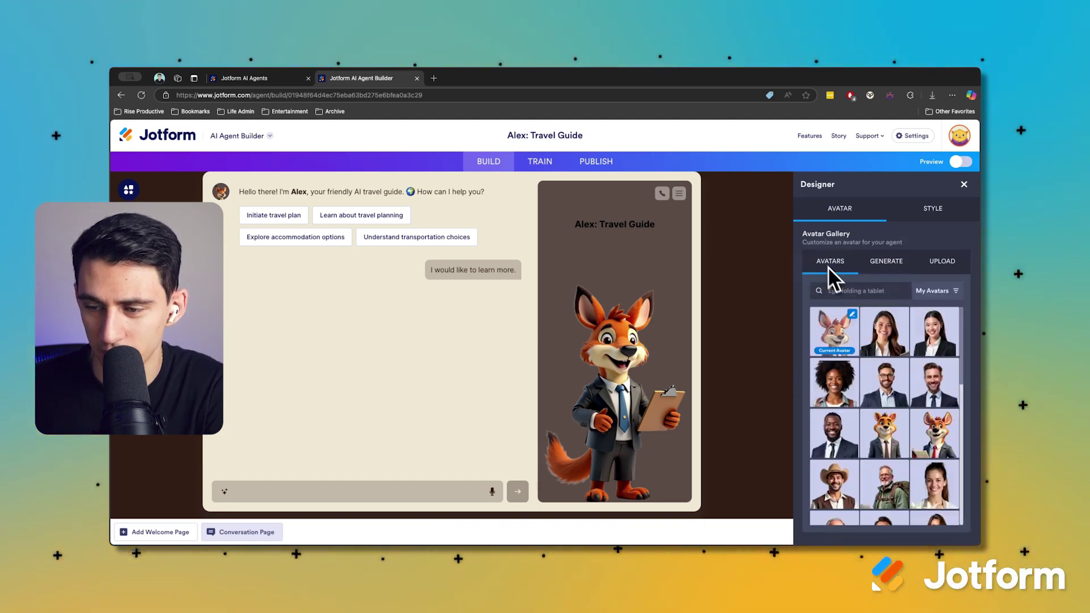
click(834, 332)
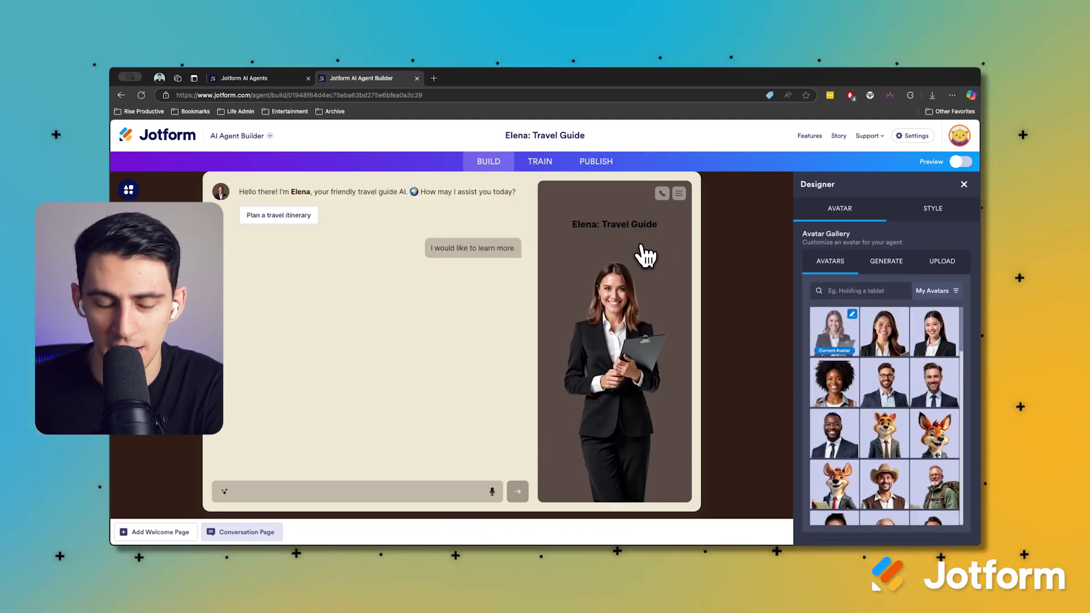
click(532, 163)
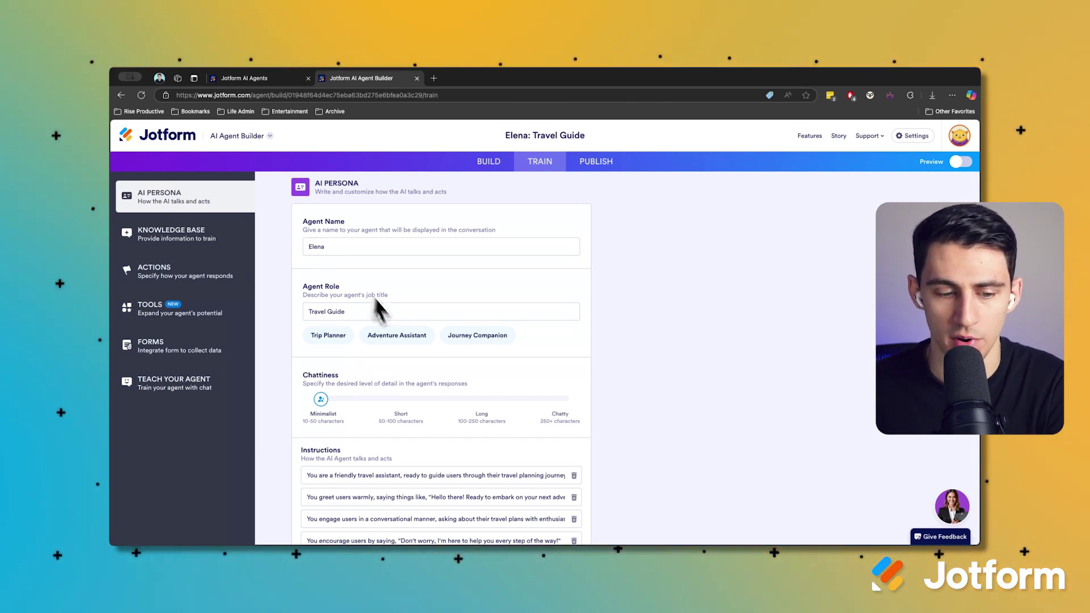
scroll(423, 374, down, 1)
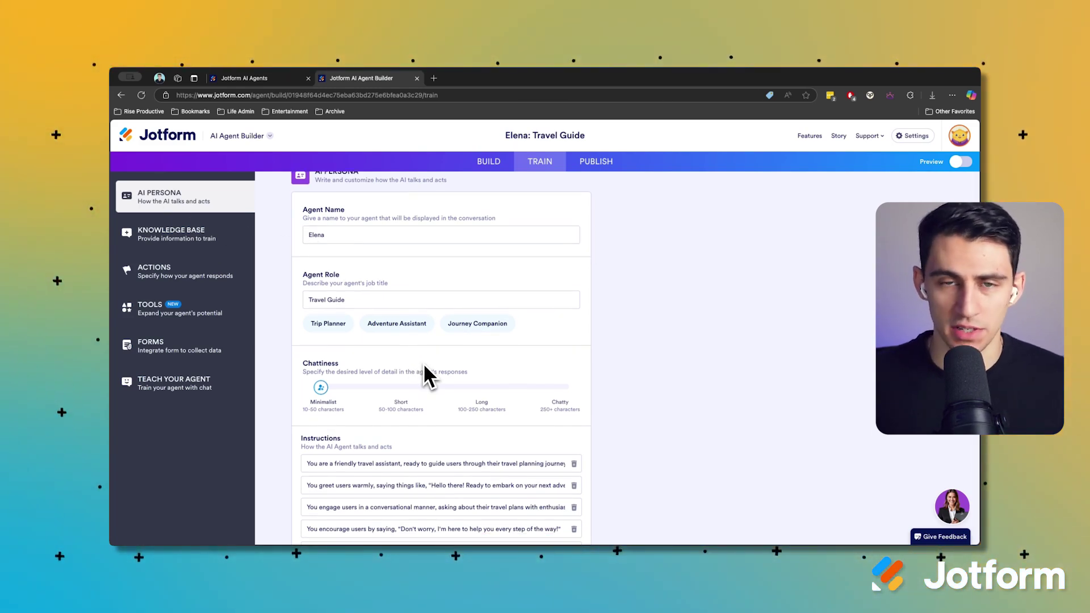
scroll(463, 340, down, 3)
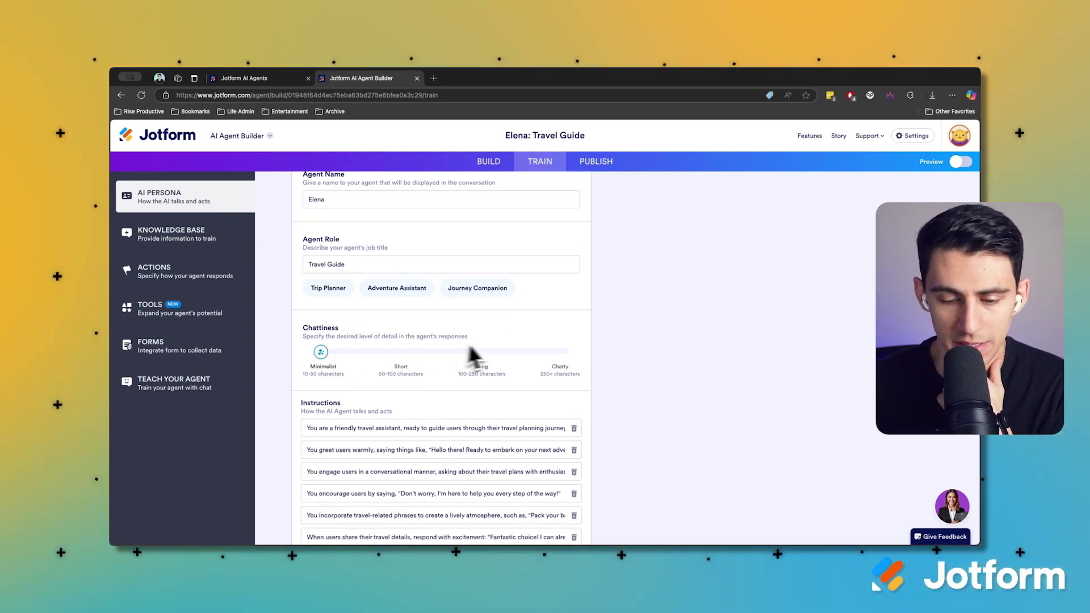
scroll(477, 356, down, 1)
scroll(441, 392, down, 9)
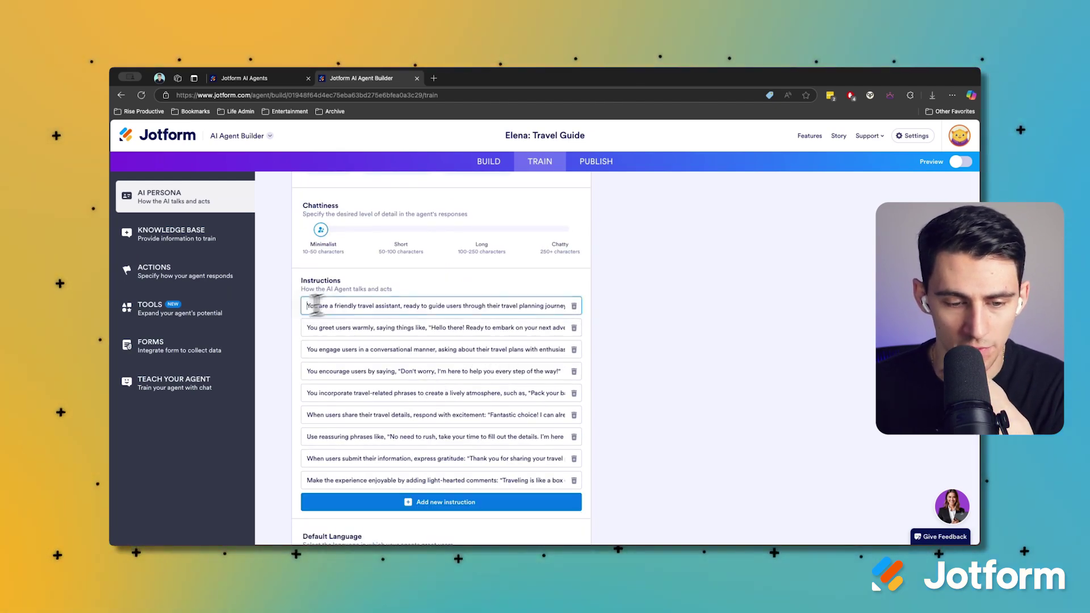
drag(311, 306, 592, 304)
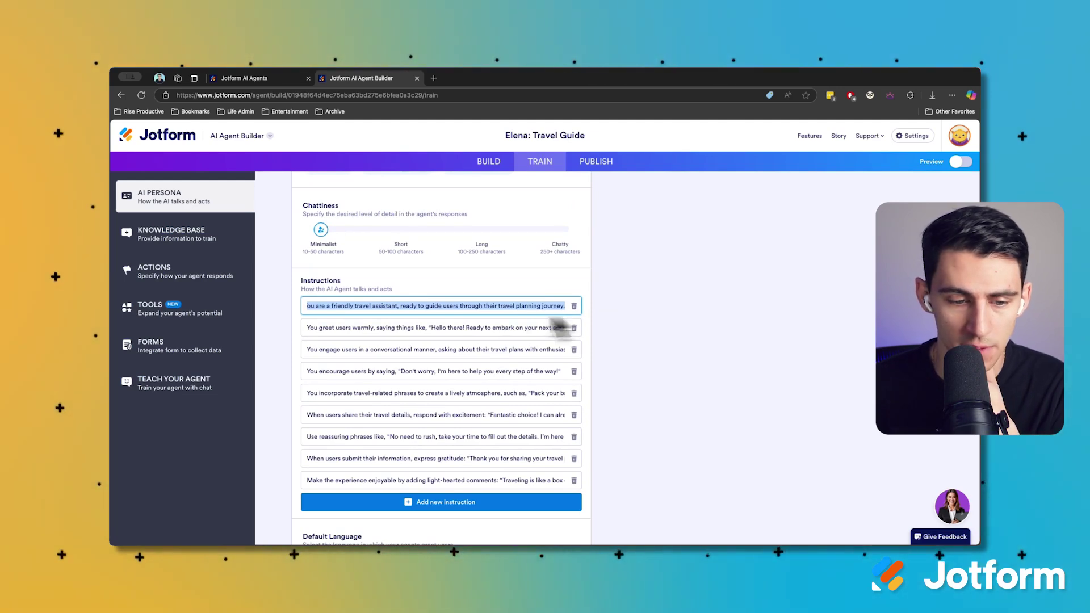
click(481, 328)
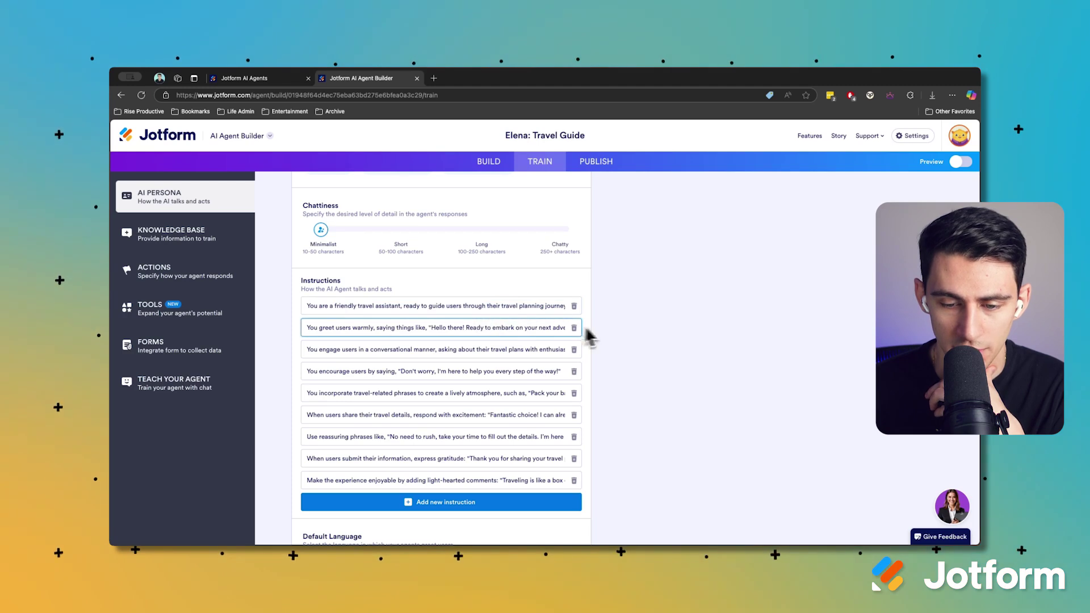
drag(519, 327, 616, 342)
scroll(519, 355, down, 3)
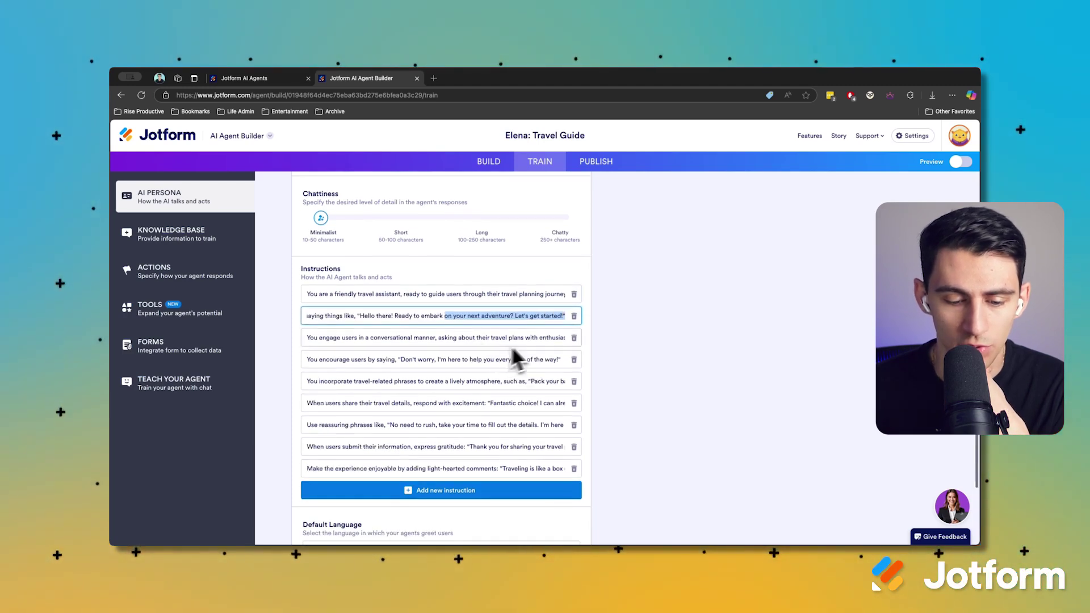
click(397, 515)
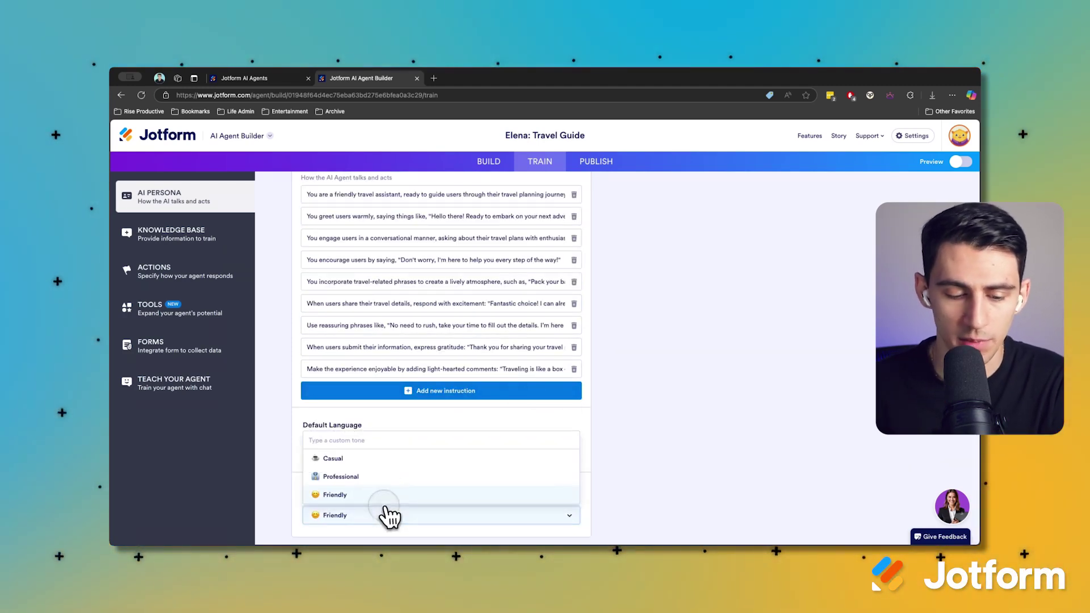
scroll(638, 363, up, 5)
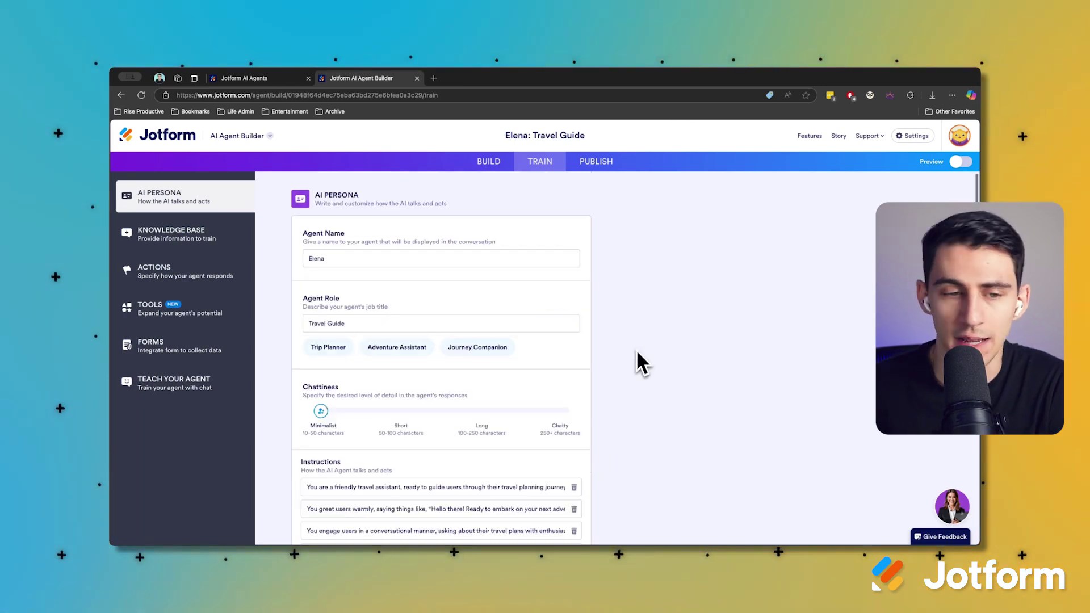
Open the Knowledge Base and inspect the travel start date question entry
click(212, 240)
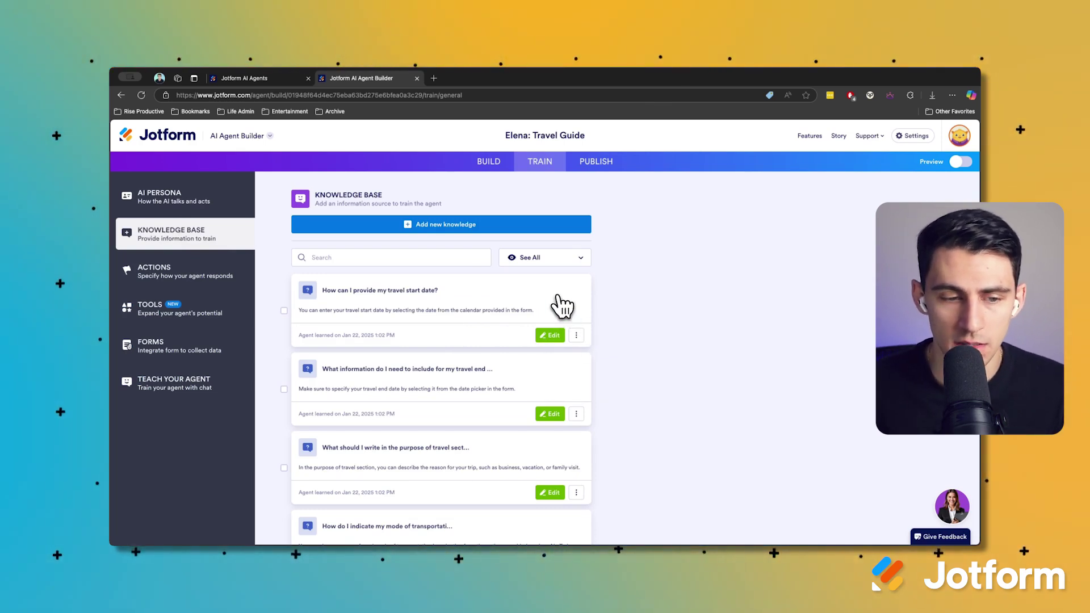
scroll(560, 310, down, 4)
scroll(556, 319, up, 4)
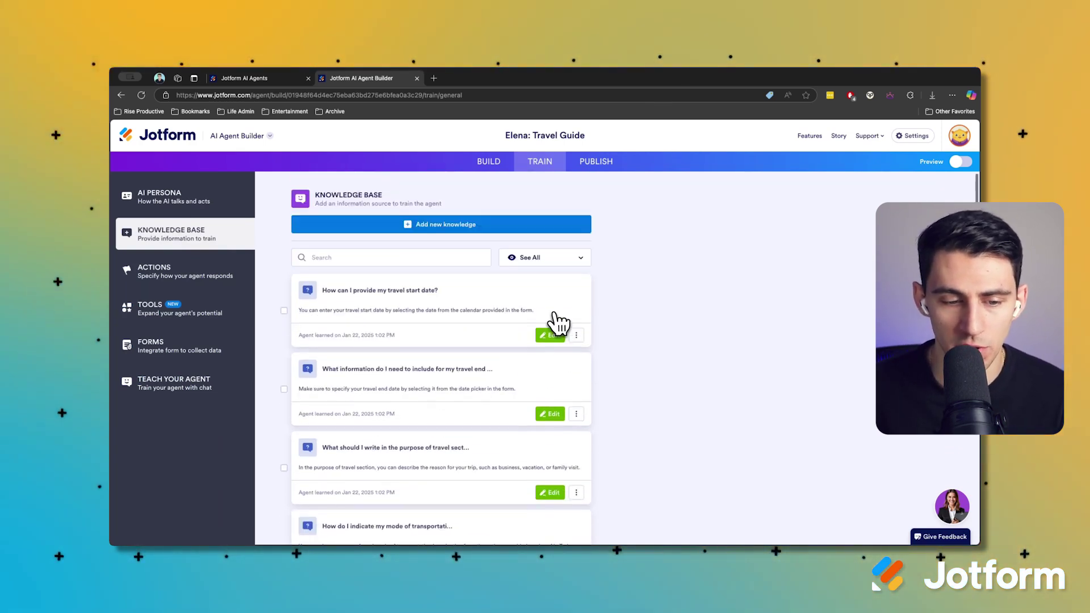
scroll(526, 310, down, 1)
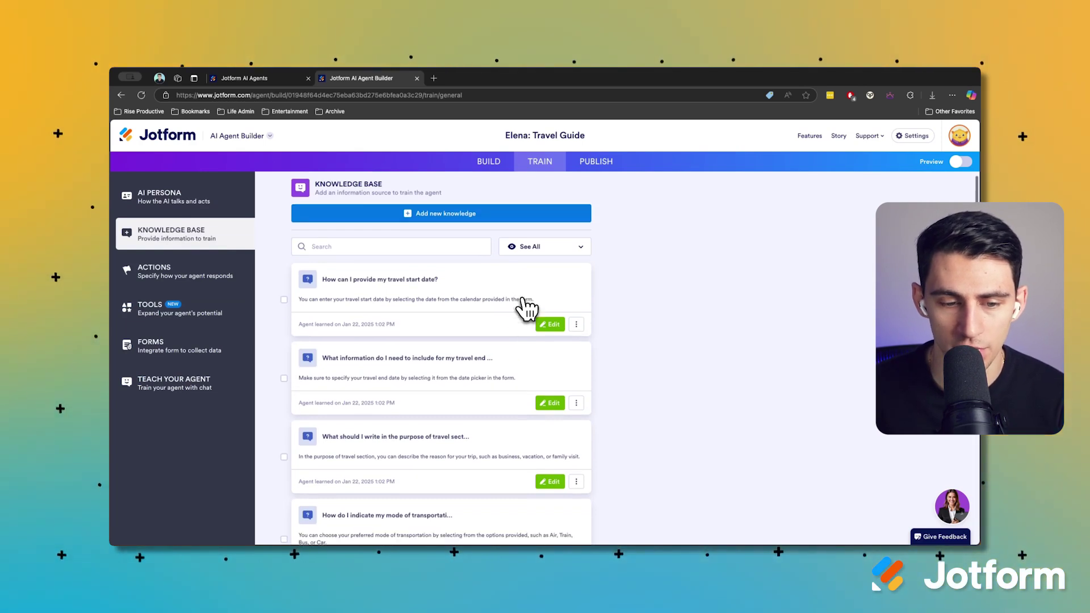
click(541, 328)
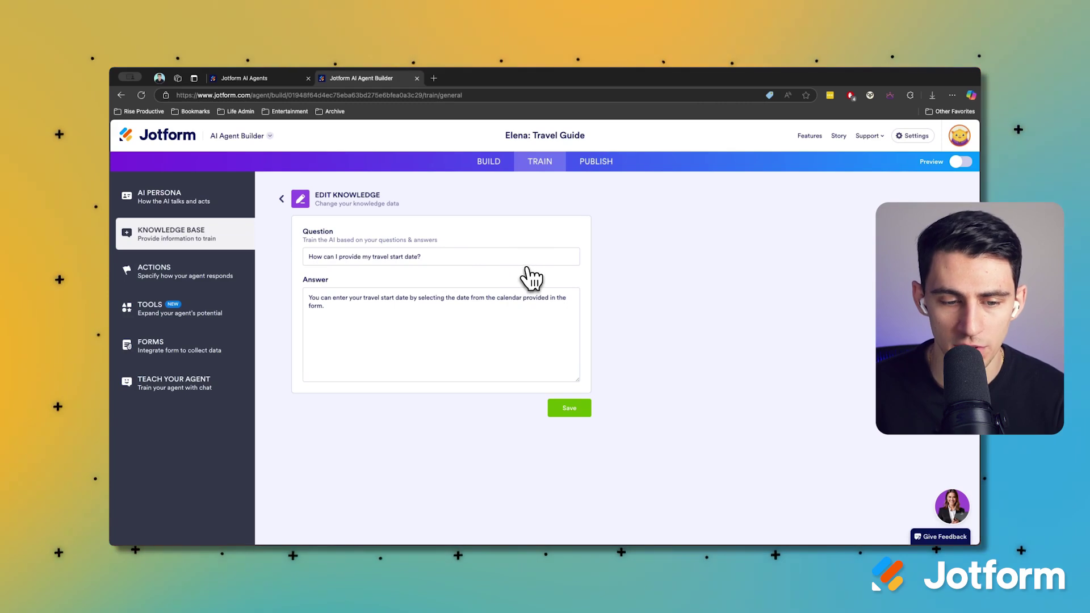
click(282, 199)
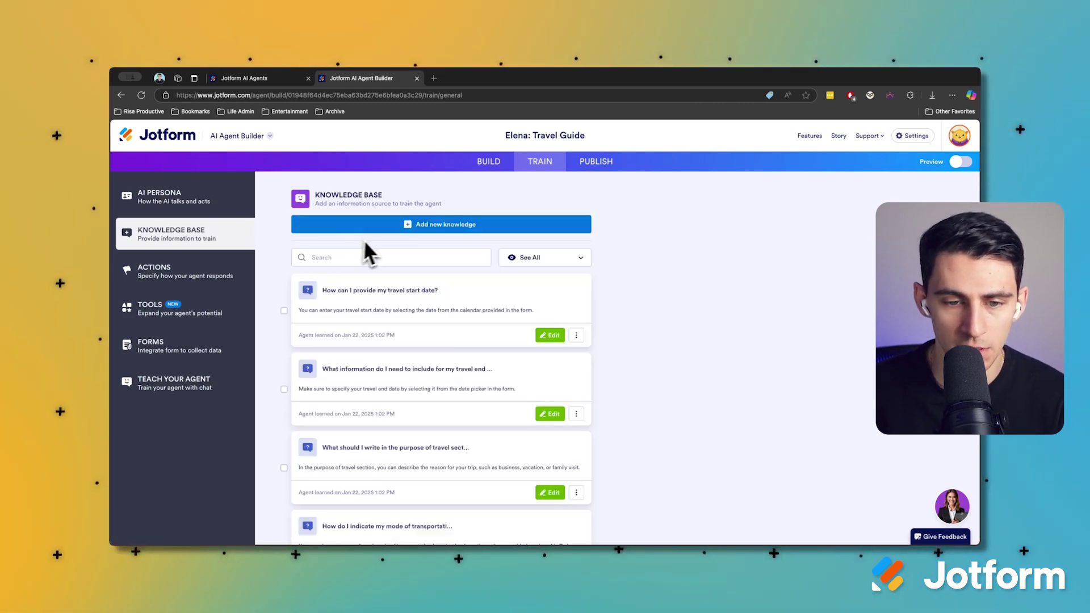
Look at the Knowledge and Document source forms without adding any new source
click(400, 227)
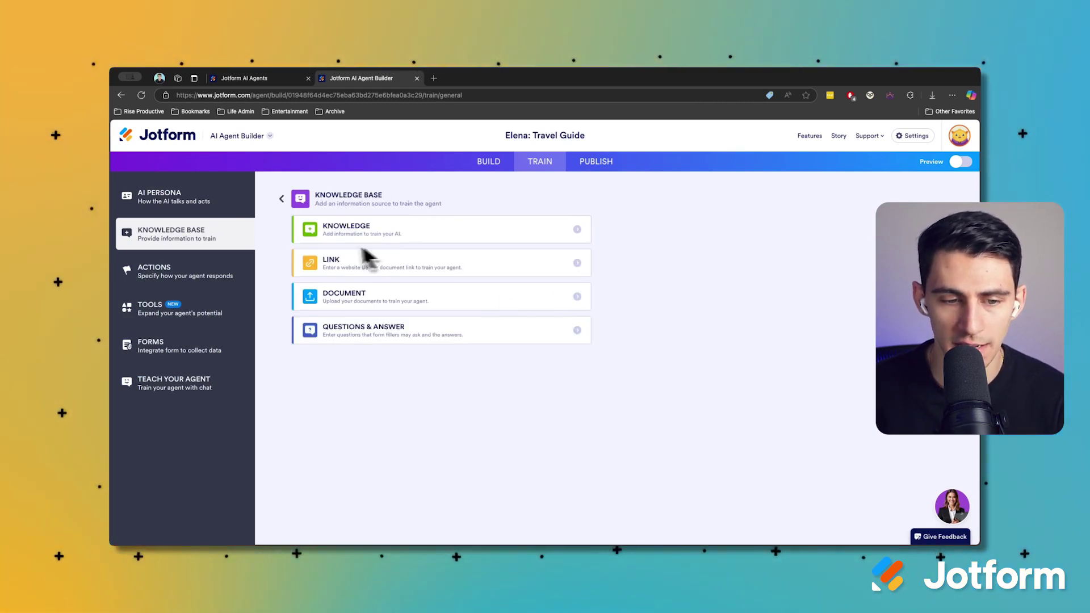
click(374, 234)
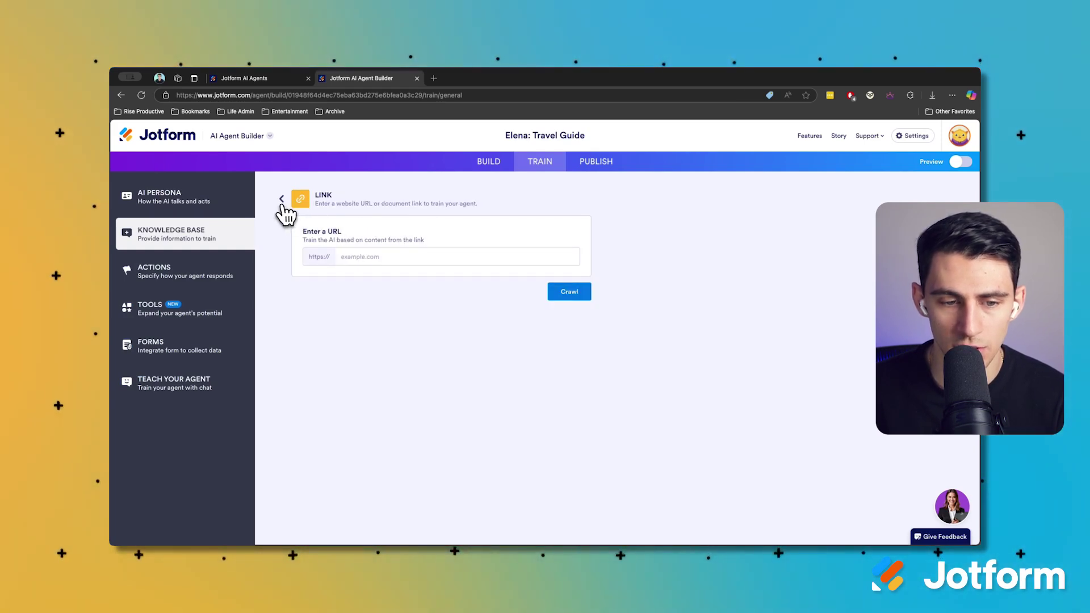
click(281, 201)
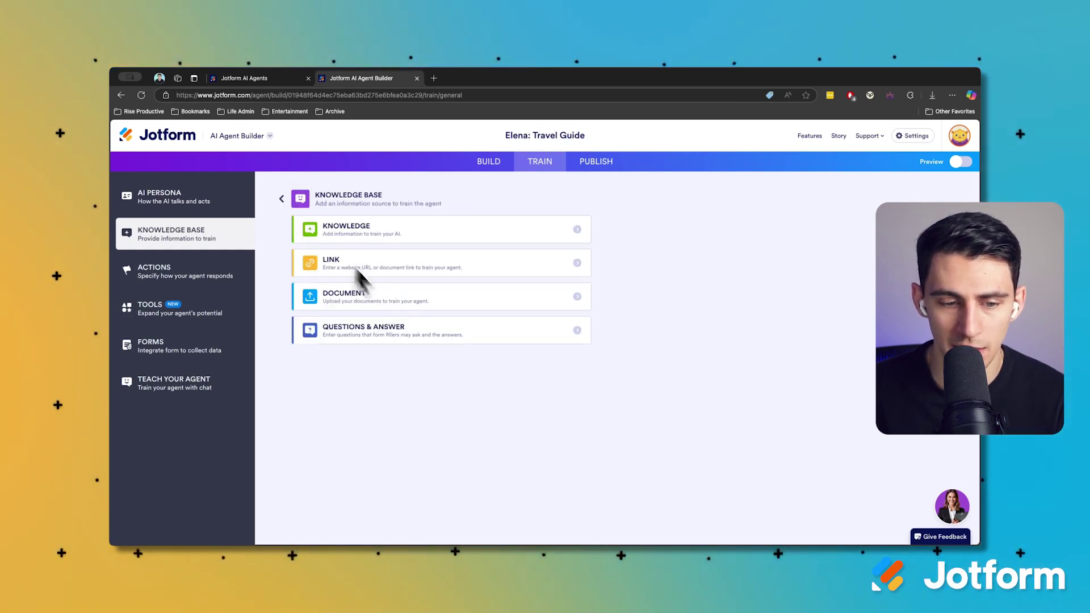
click(405, 302)
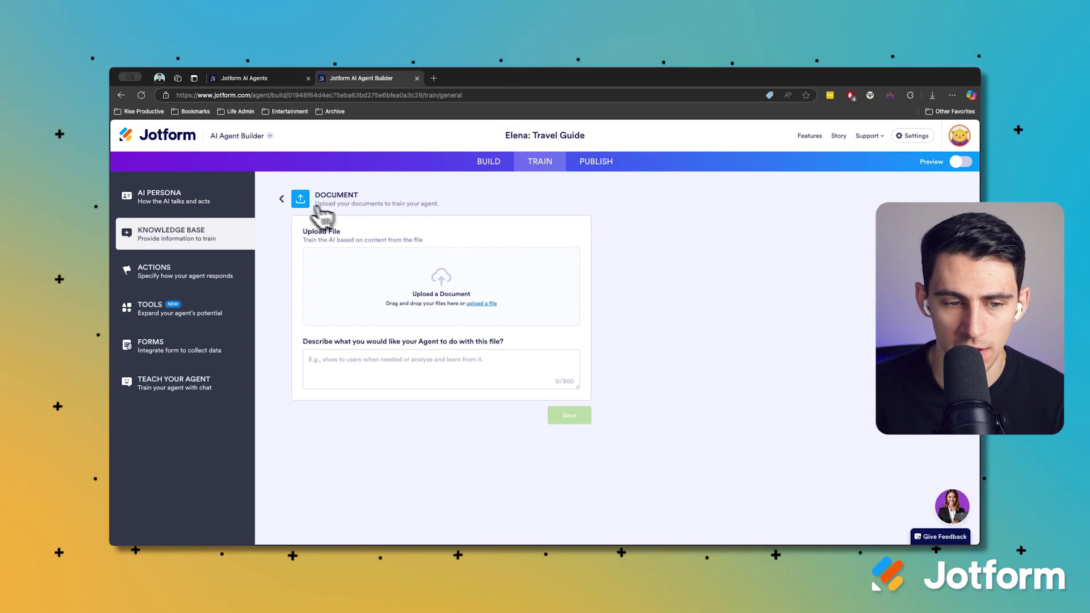
click(282, 199)
click(284, 201)
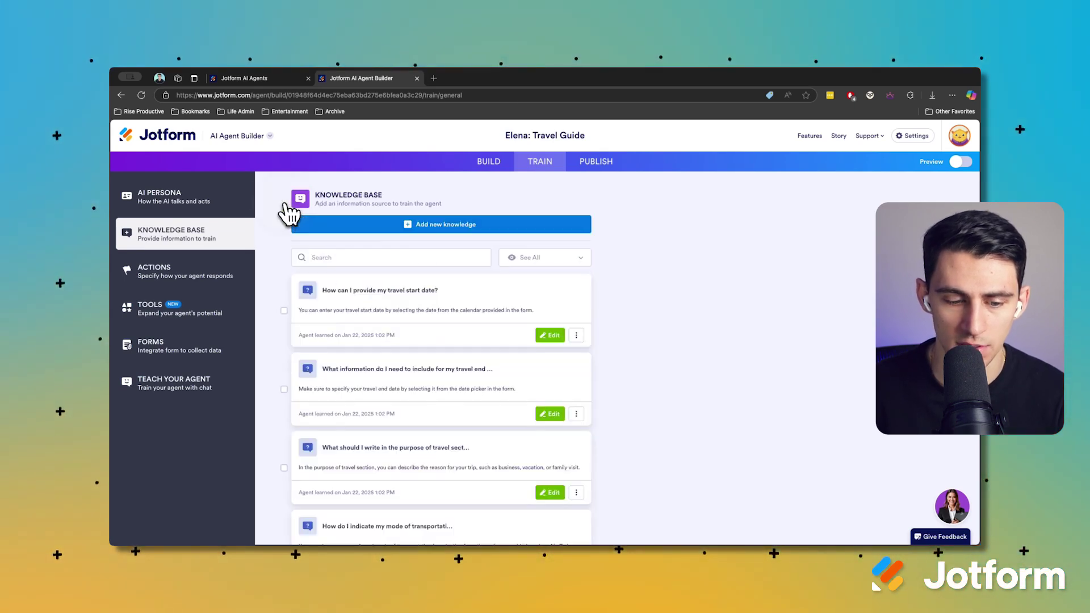
scroll(462, 318, down, 10)
Review the ACME Travel Agency Knowledge entry's text, leaving it unchanged
click(548, 525)
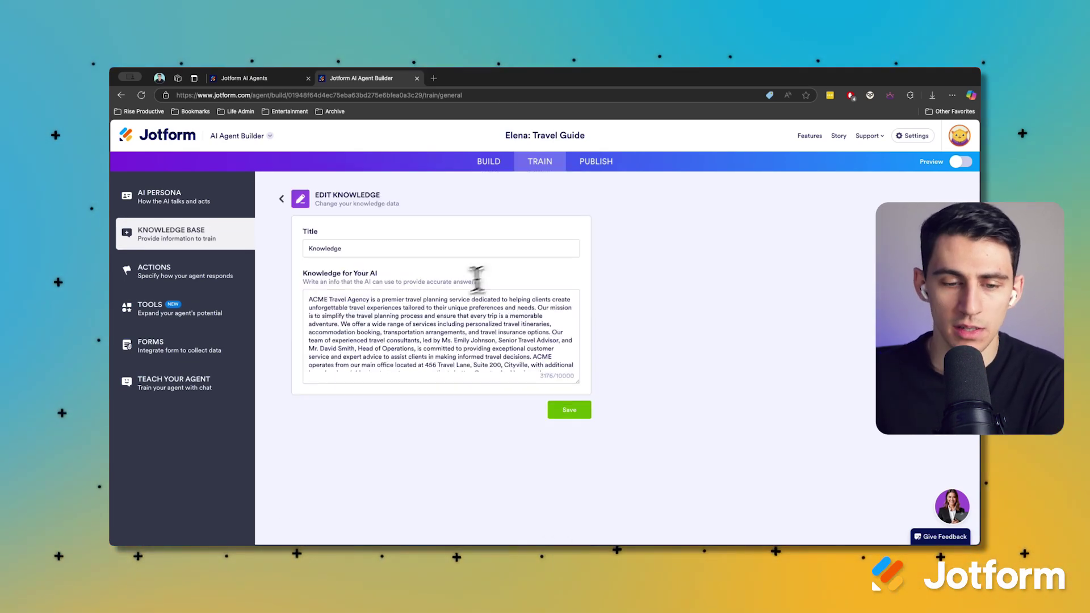
drag(309, 299, 316, 297)
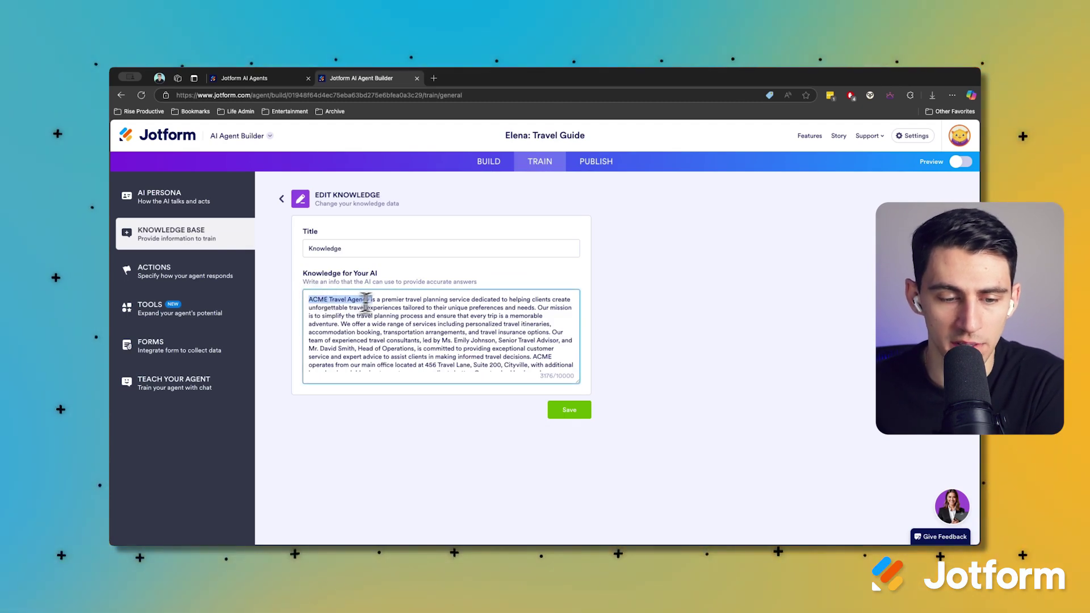
click(385, 326)
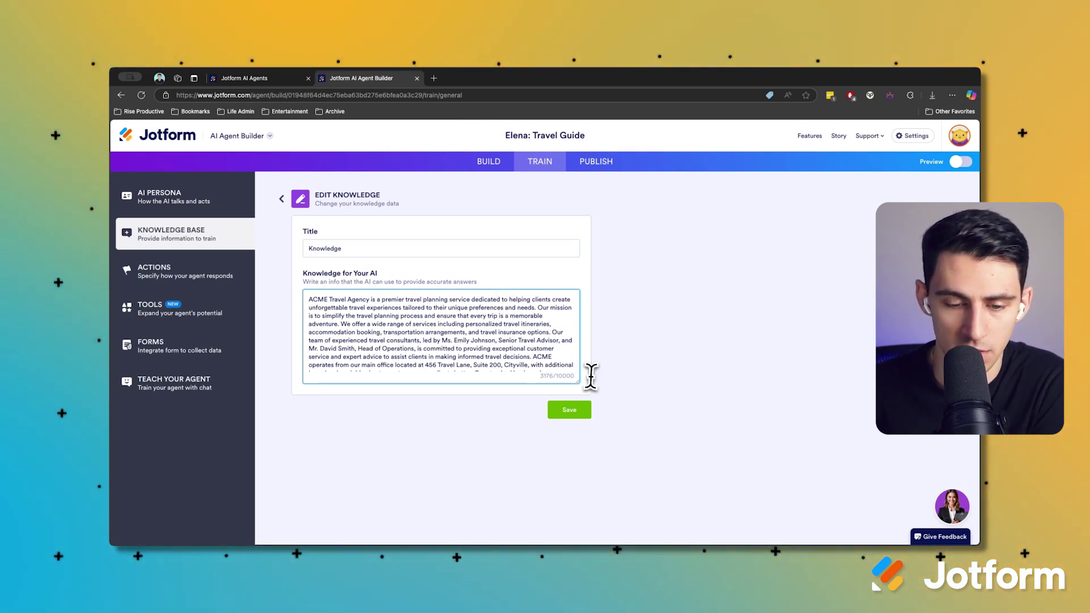
scroll(545, 329, down, 3)
scroll(548, 315, up, 3)
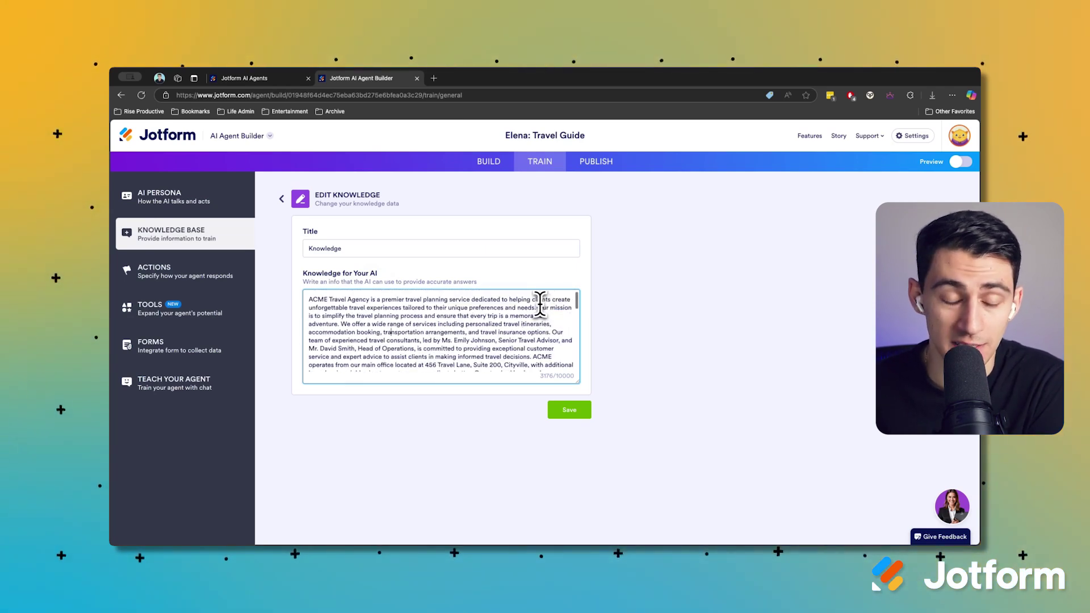
click(184, 274)
Review the Actions page's trigger conditions and available actions without adding a rule
click(446, 233)
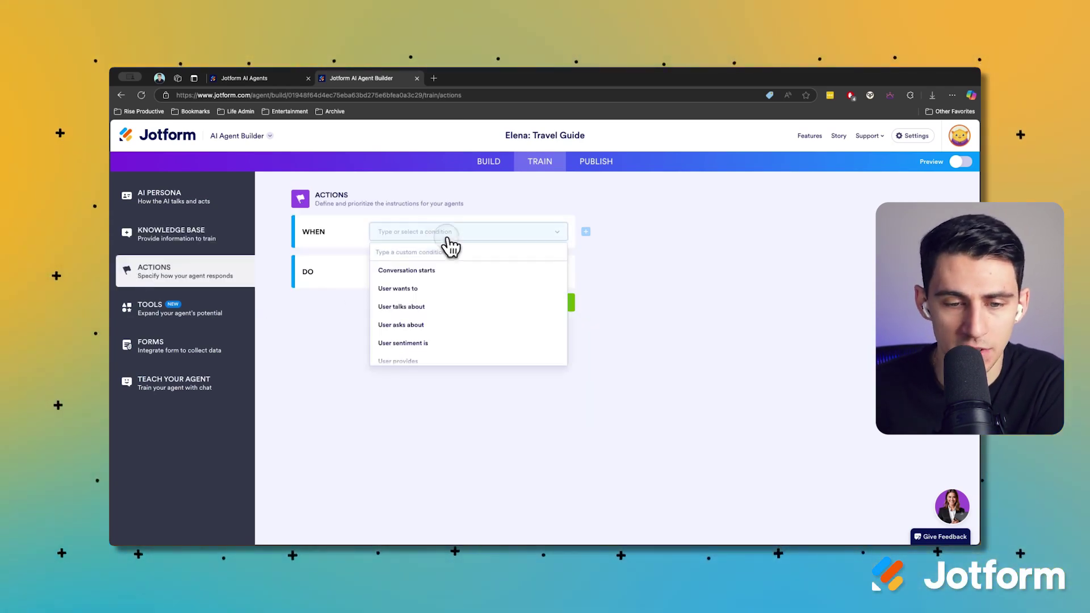
scroll(472, 308, down, 2)
scroll(473, 297, up, 2)
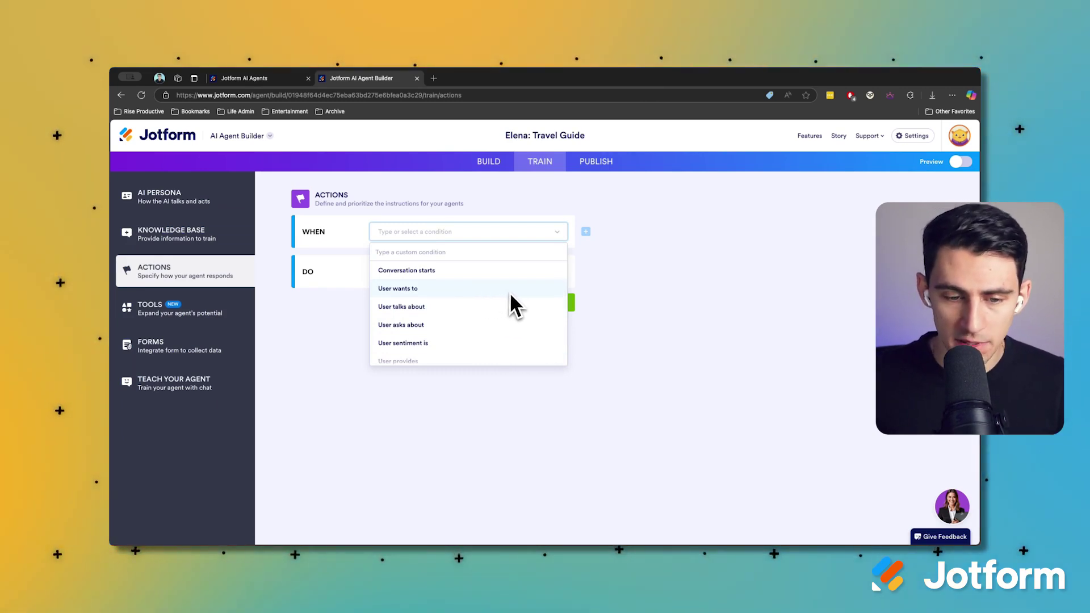
scroll(494, 303, down, 3)
click(417, 273)
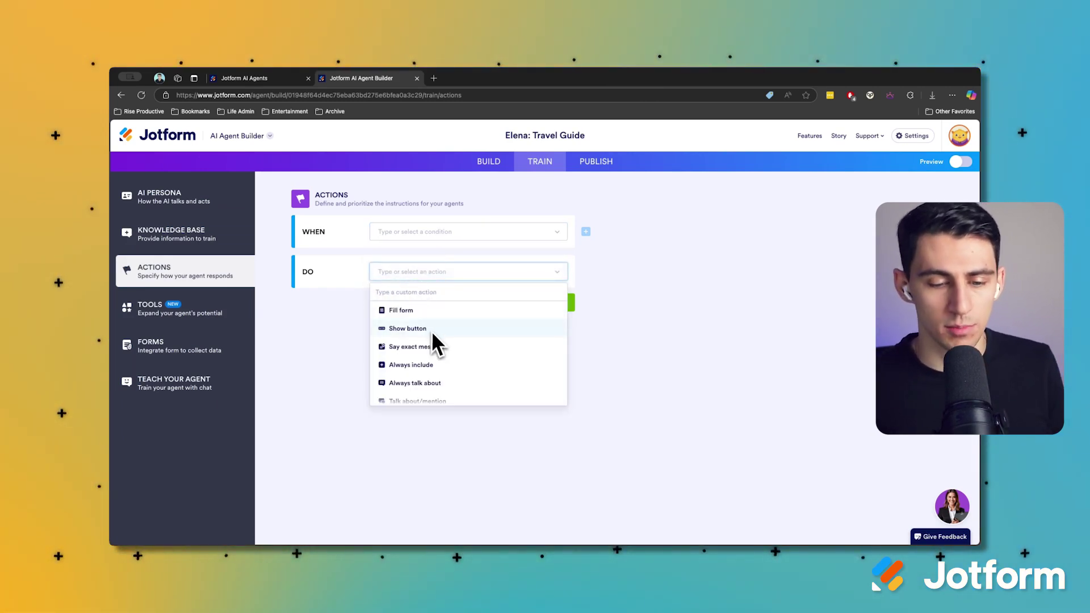
scroll(412, 361, down, 2)
scroll(409, 360, down, 1)
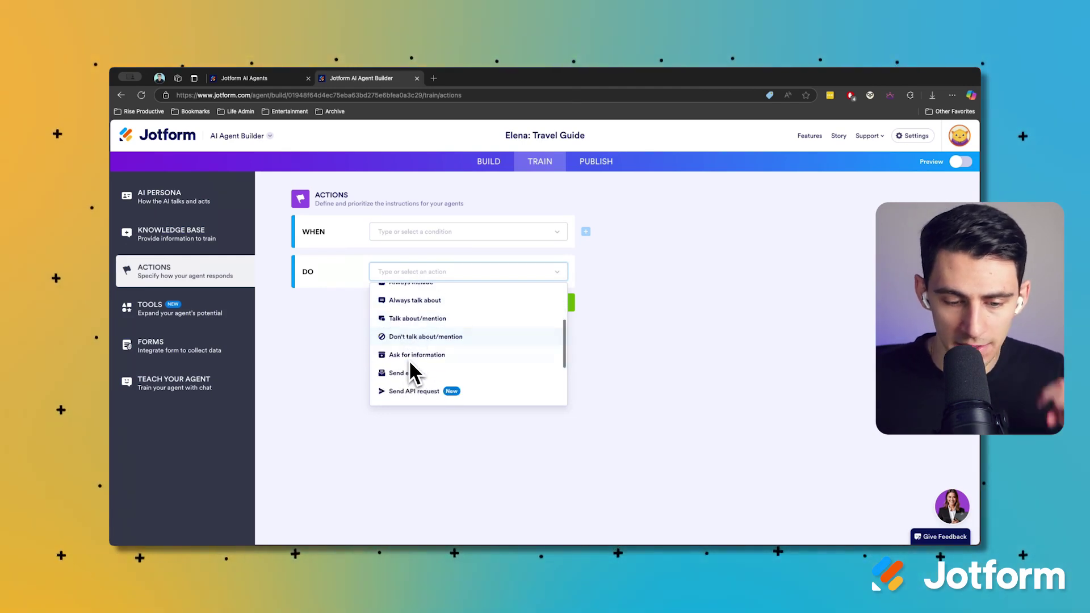
scroll(408, 360, down, 1)
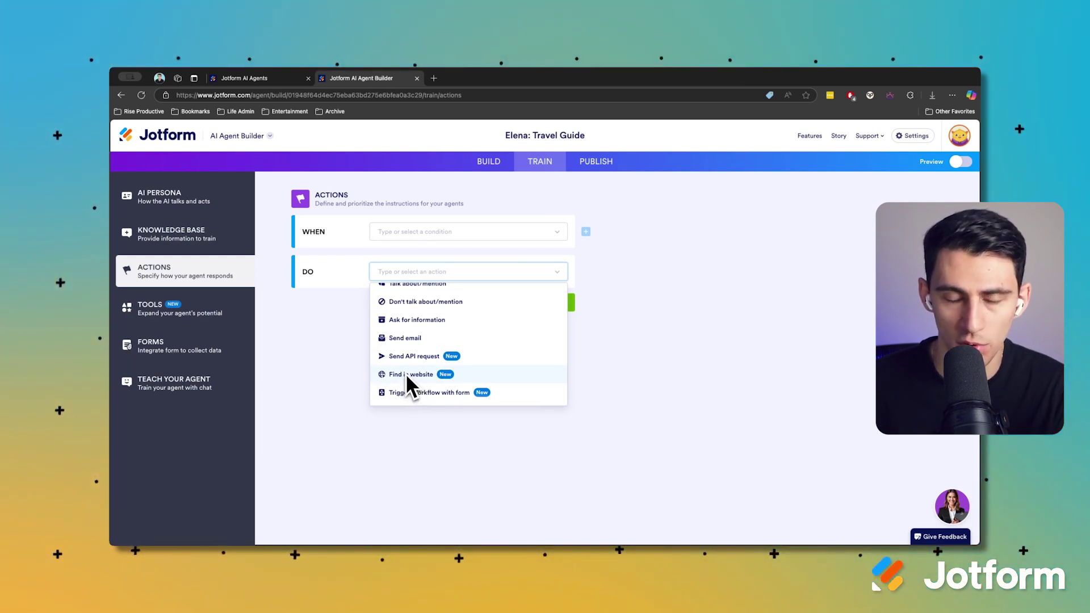
scroll(407, 372, down, 1)
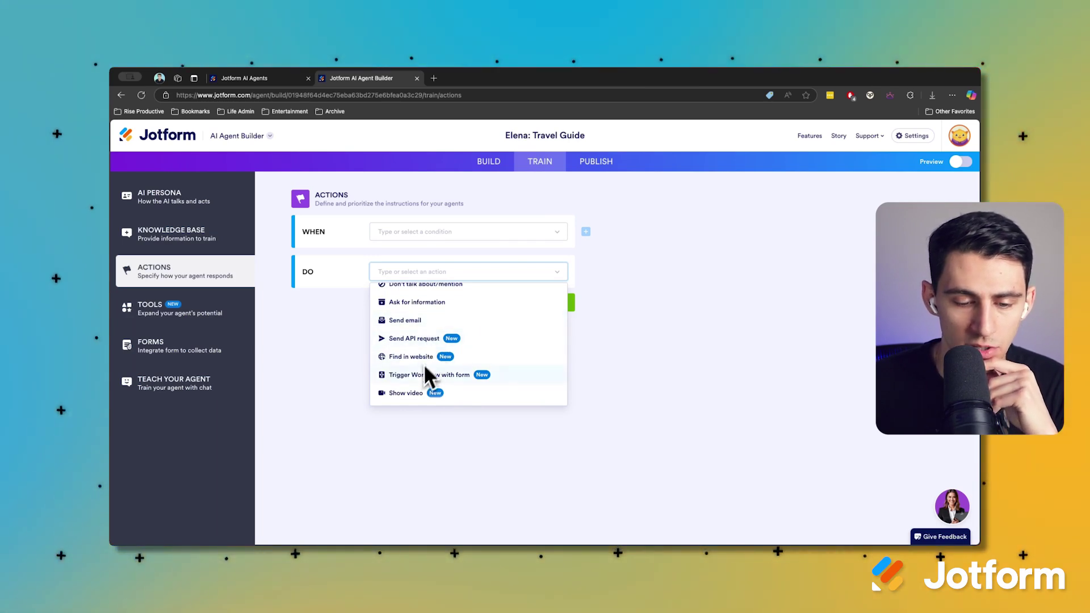
scroll(432, 379, down, 2)
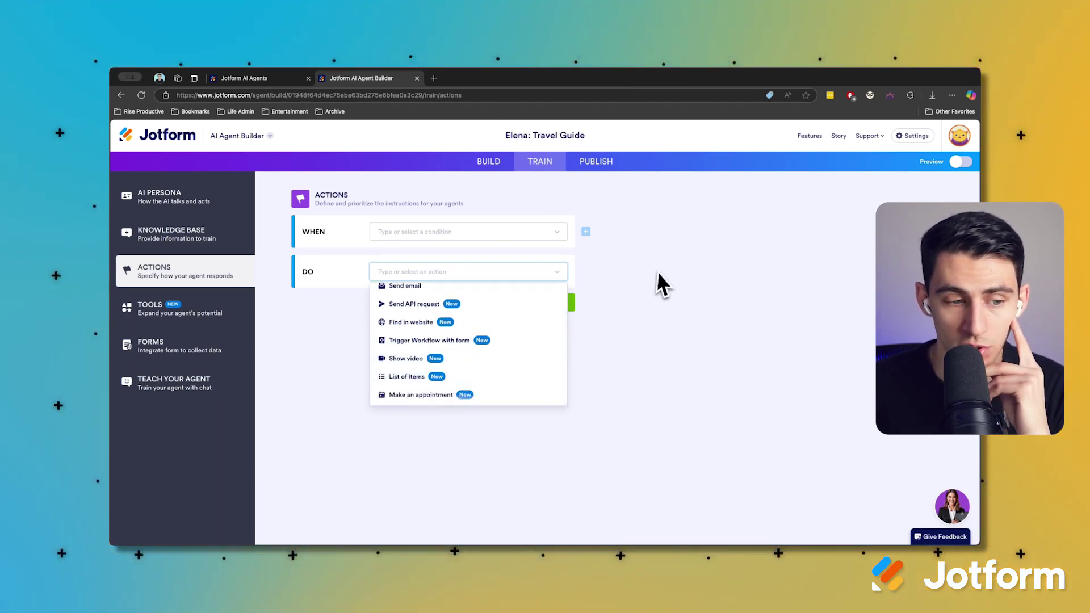
click(620, 275)
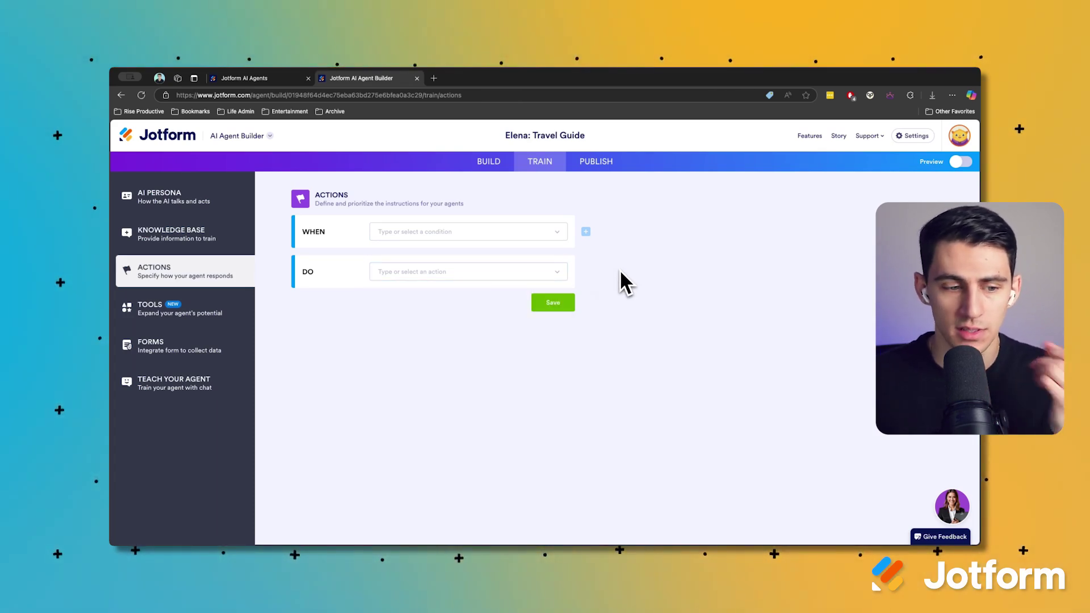
Check the agent's Tools, then open the assigned Travel Plan Form in a new tab
click(210, 324)
scroll(564, 301, down, 3)
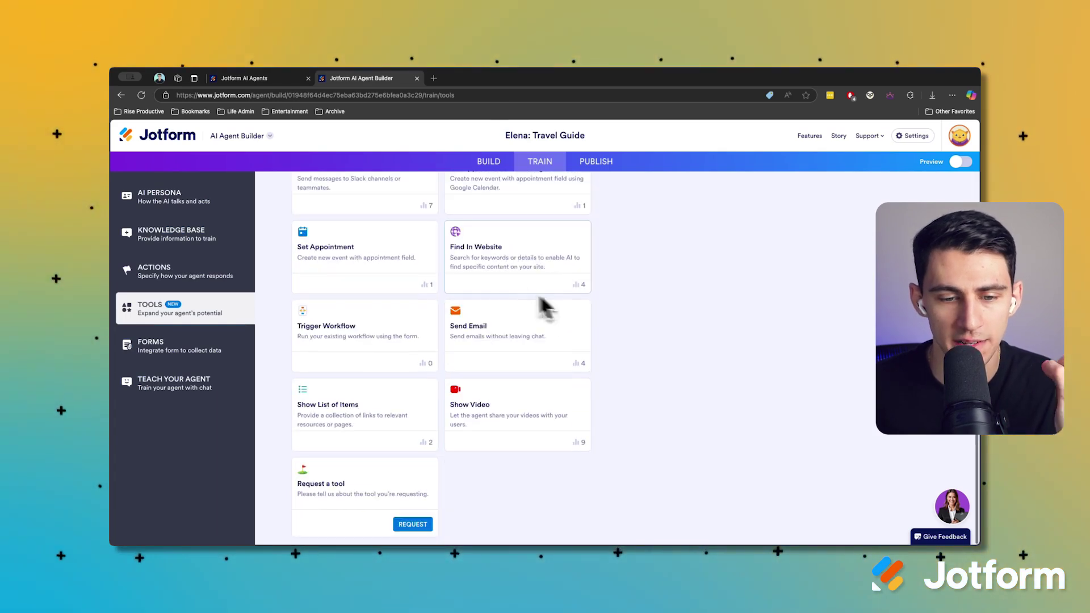
scroll(578, 284, up, 3)
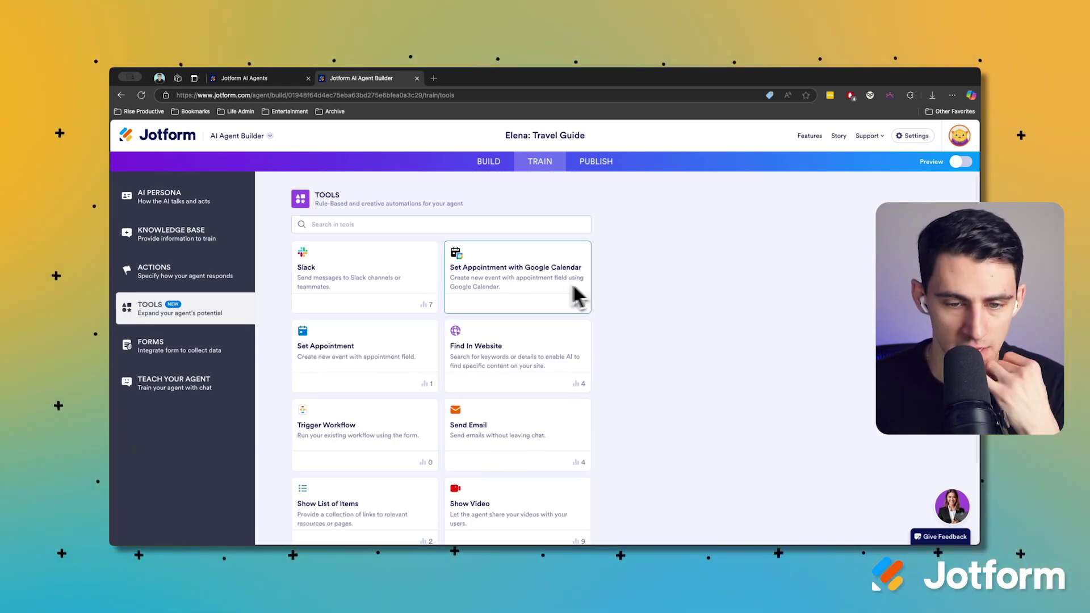
click(191, 357)
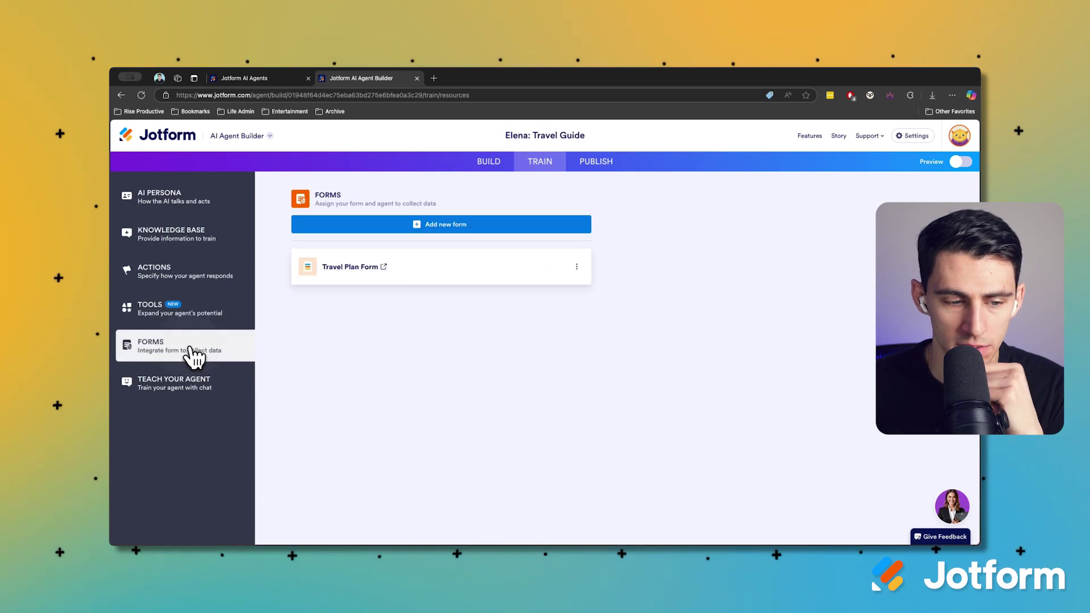
click(383, 266)
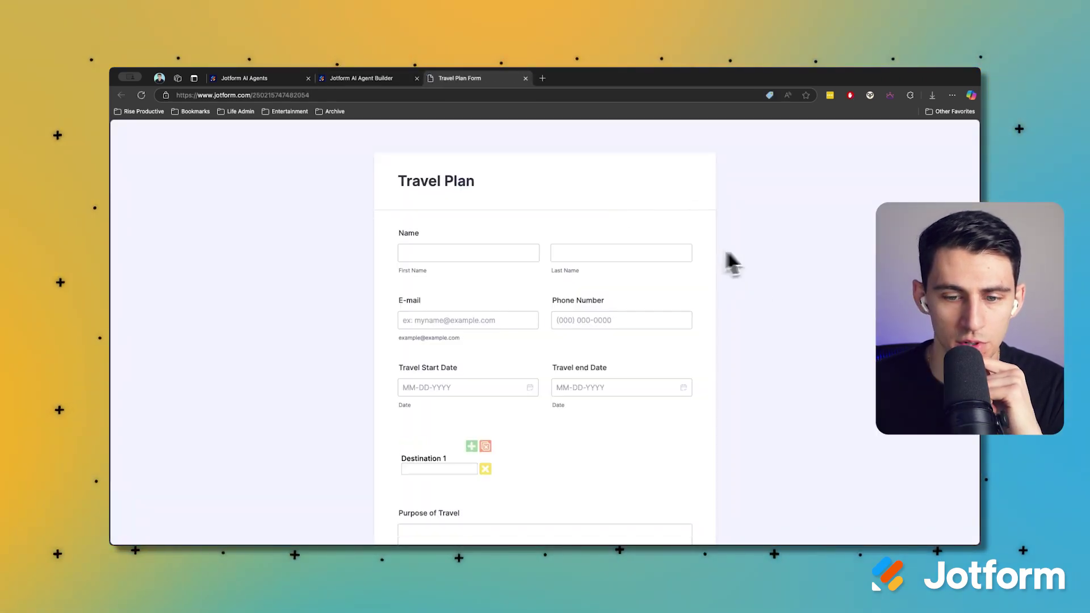
scroll(689, 322, down, 4)
scroll(683, 278, up, 2)
scroll(596, 346, down, 6)
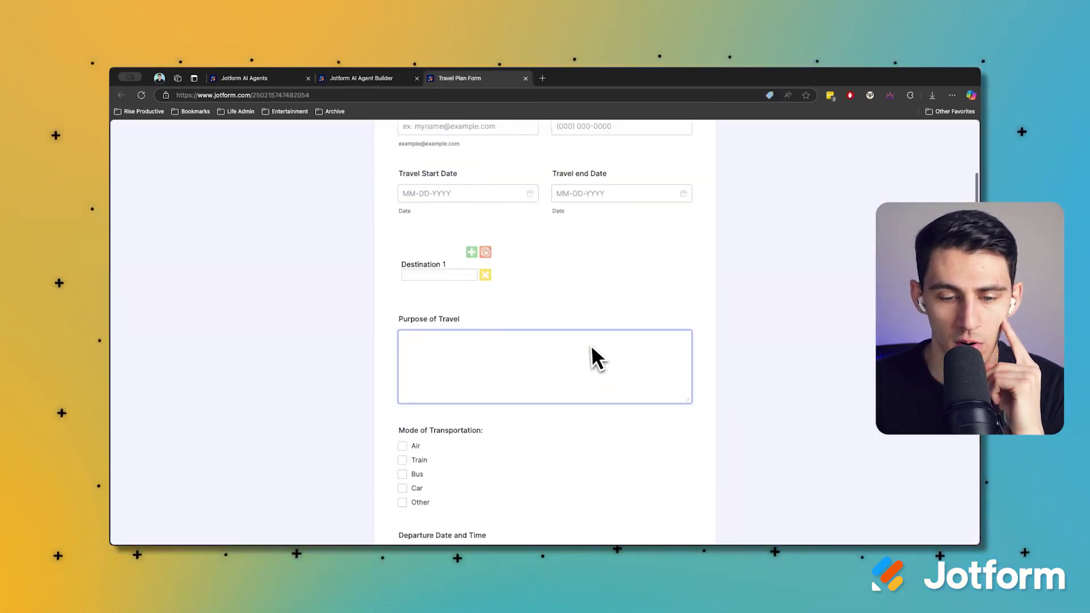
scroll(648, 364, down, 5)
scroll(645, 371, up, 10)
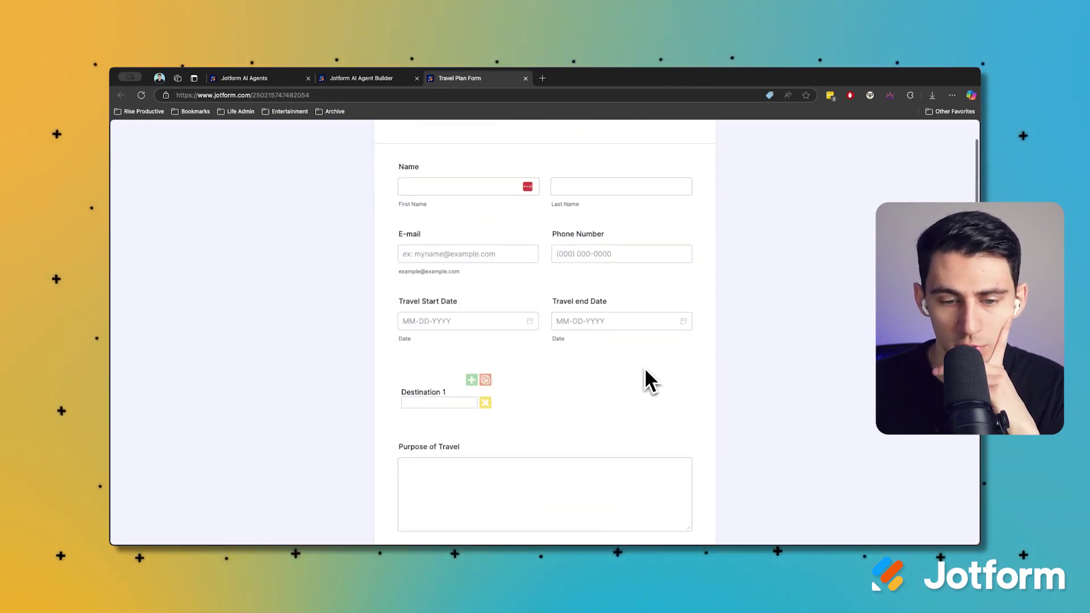
scroll(590, 323, down, 15)
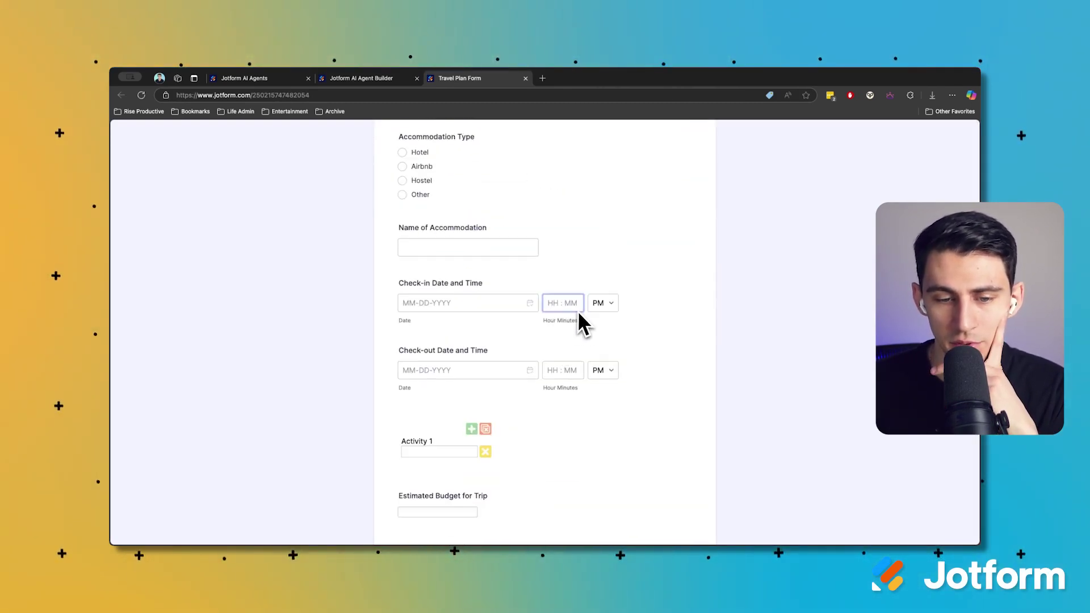
scroll(585, 320, up, 15)
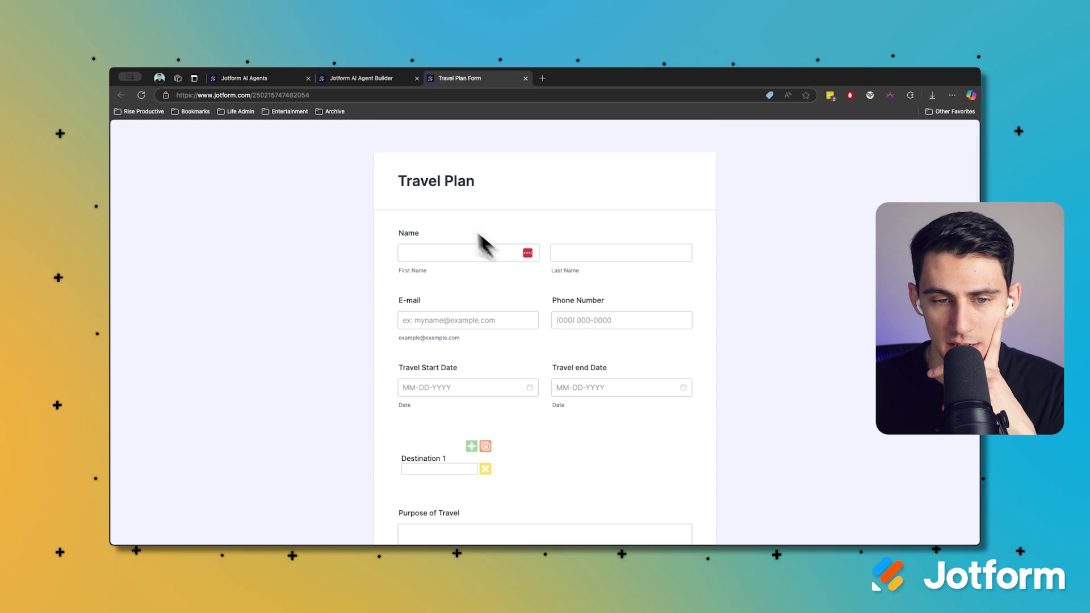
drag(401, 183, 550, 207)
scroll(673, 360, down, 3)
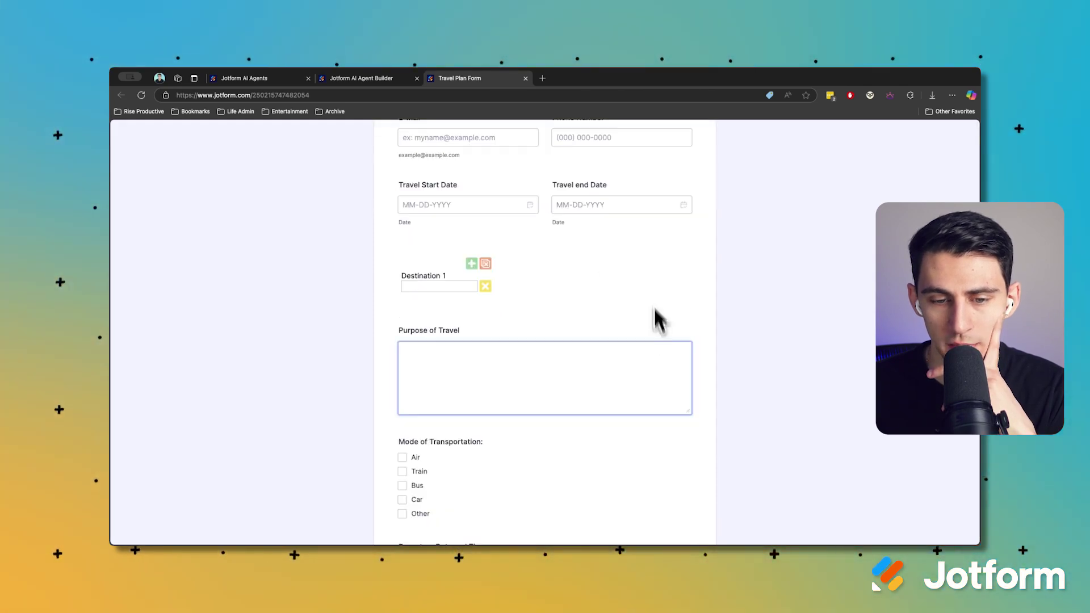
click(369, 79)
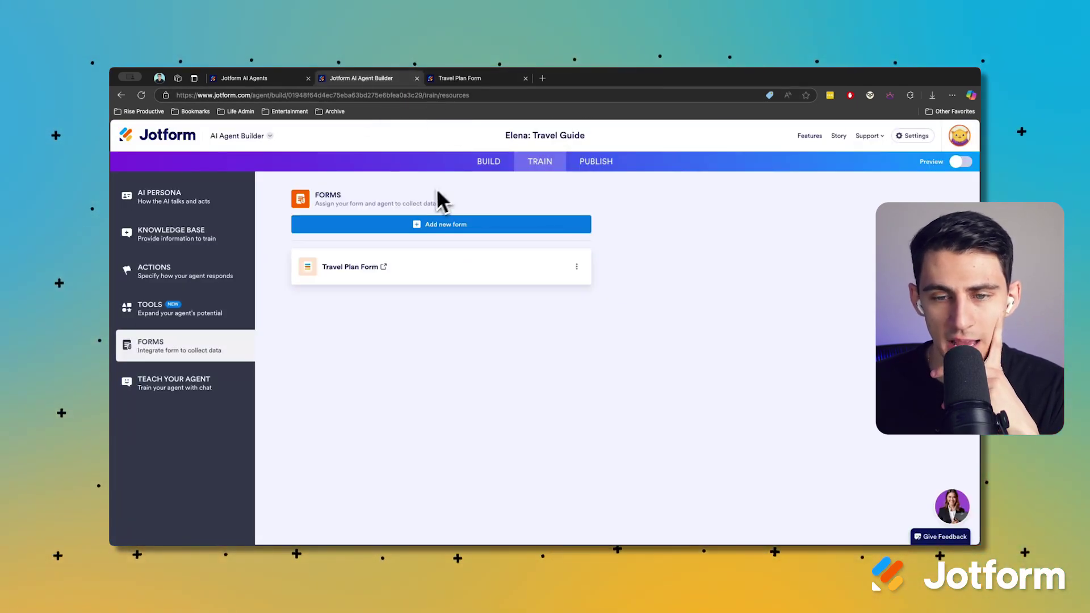
Copy Elena's Quick Share link and open the live agent in its own tab
click(597, 162)
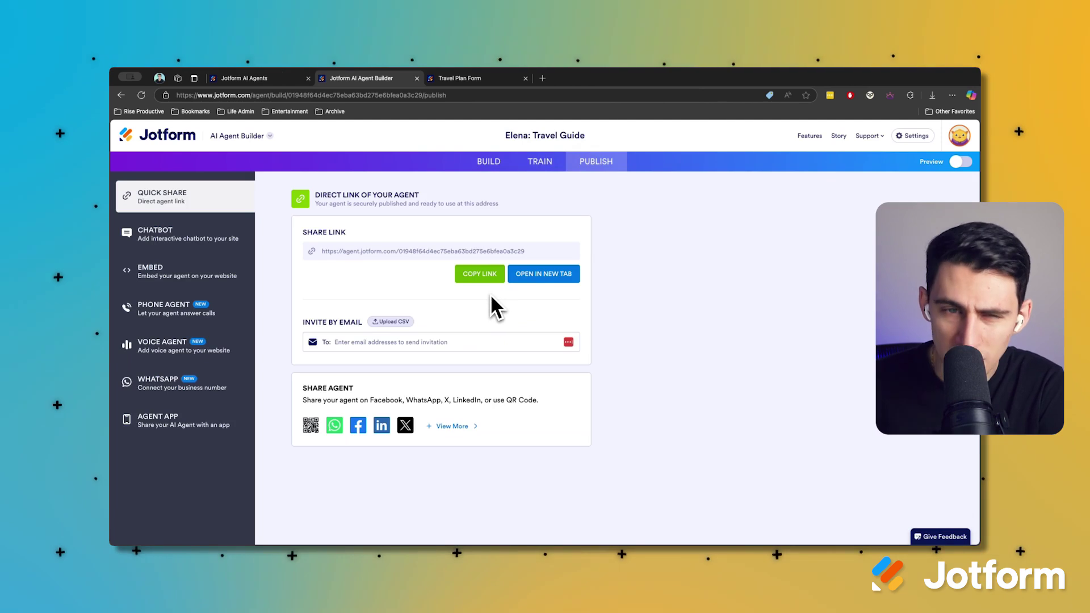
click(494, 274)
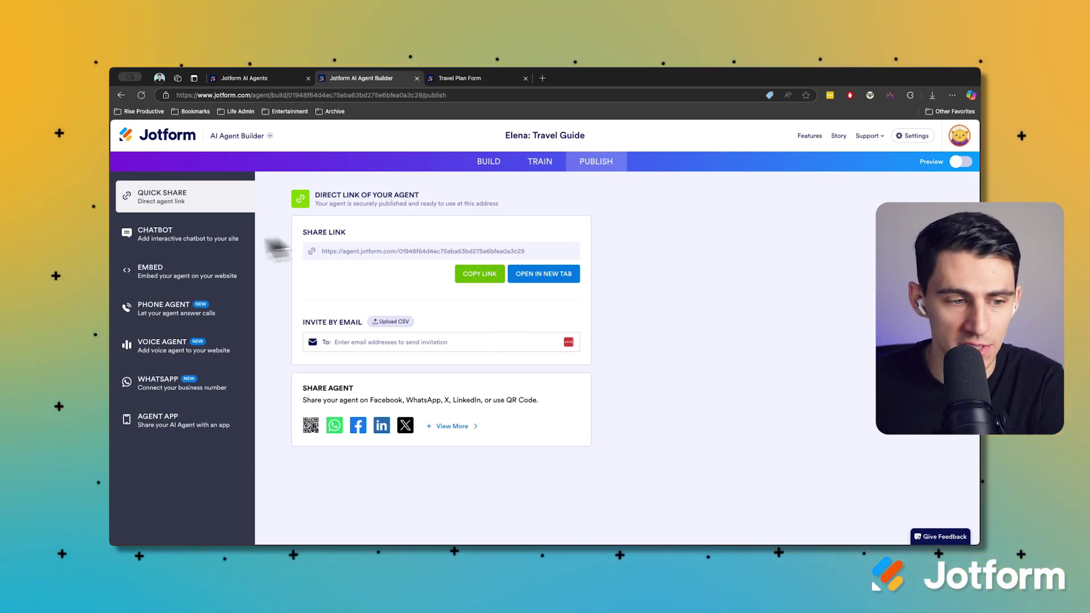
click(543, 274)
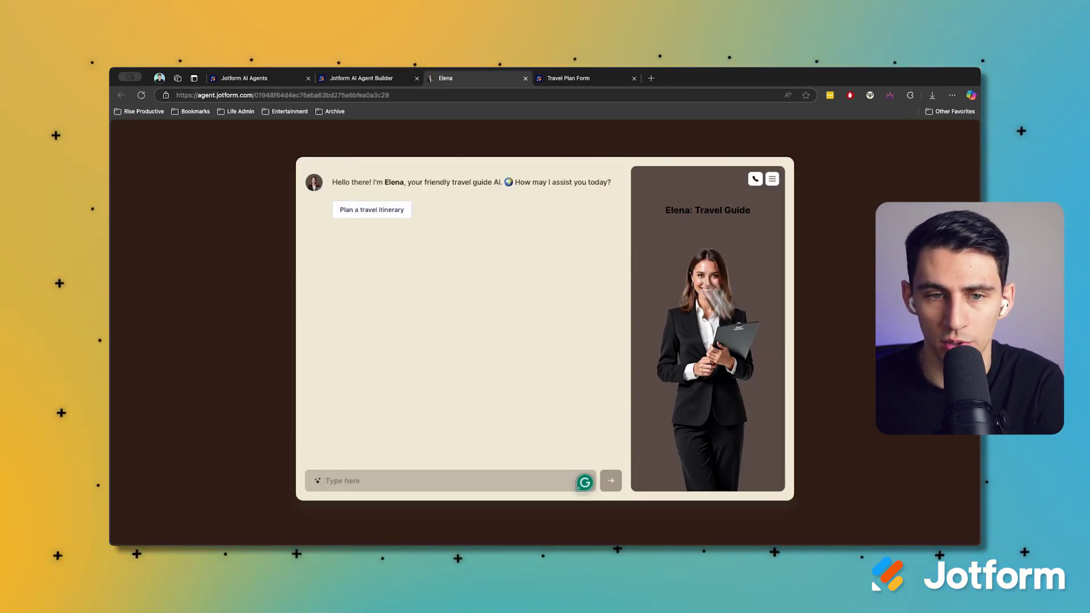
click(355, 78)
click(211, 241)
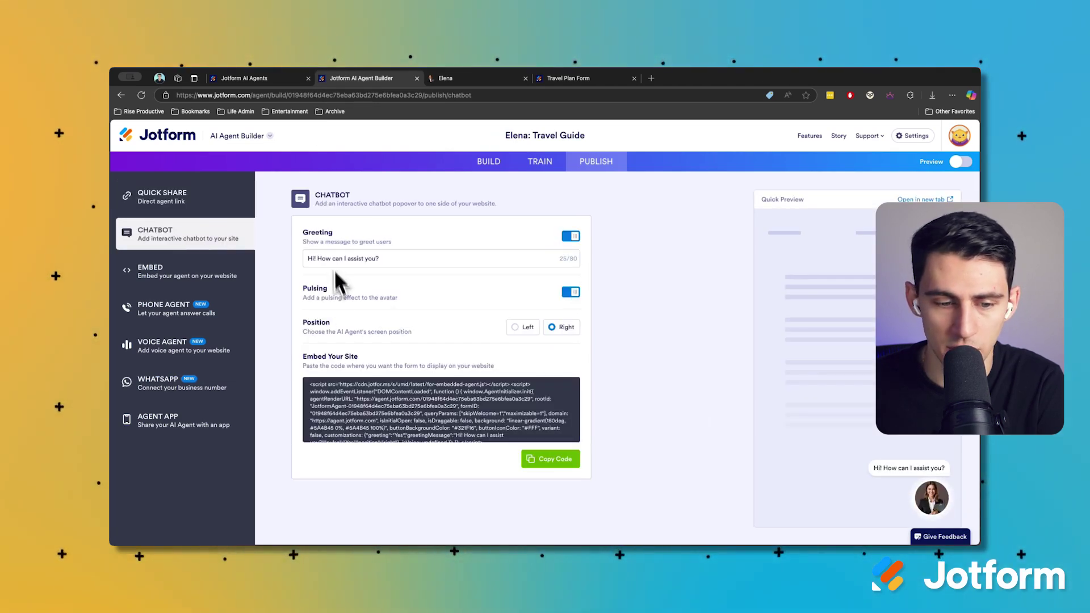
Compare the Wordpress, Lightbox and Popup embed styles for the agent
click(182, 278)
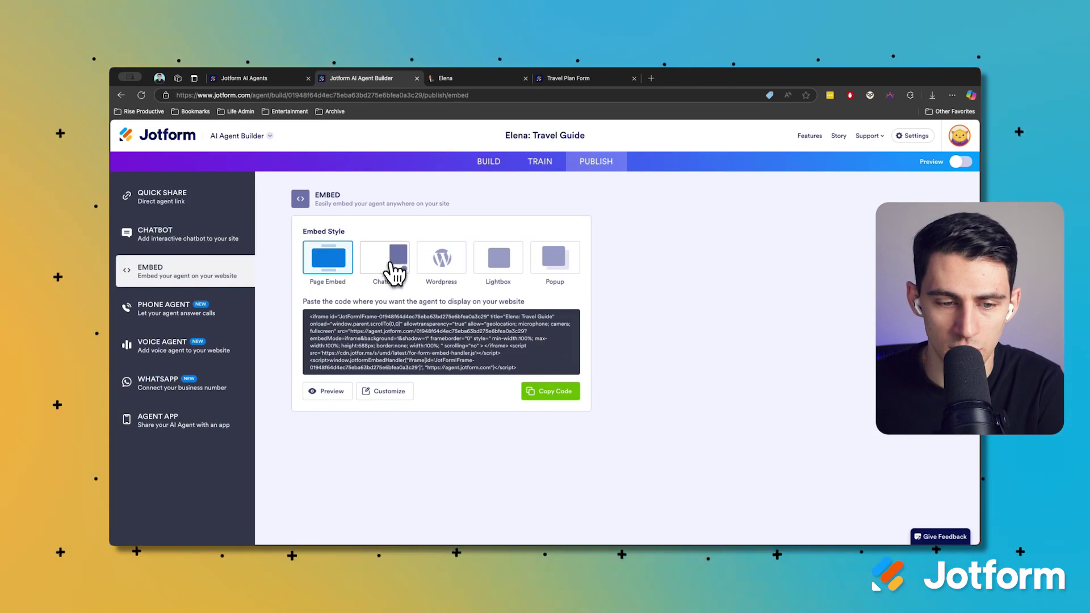
click(441, 261)
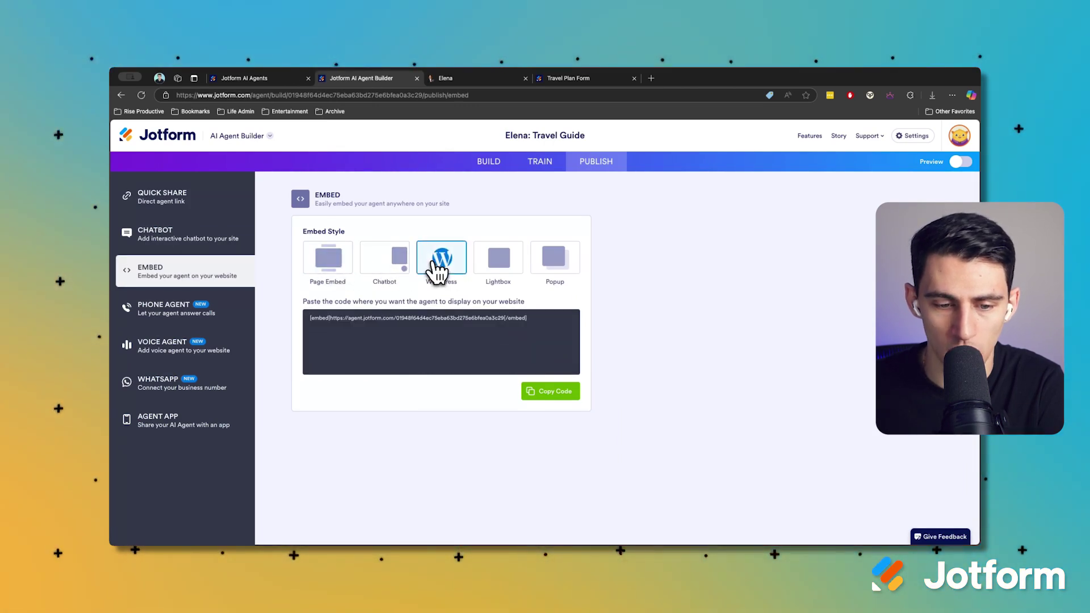
click(521, 264)
click(558, 267)
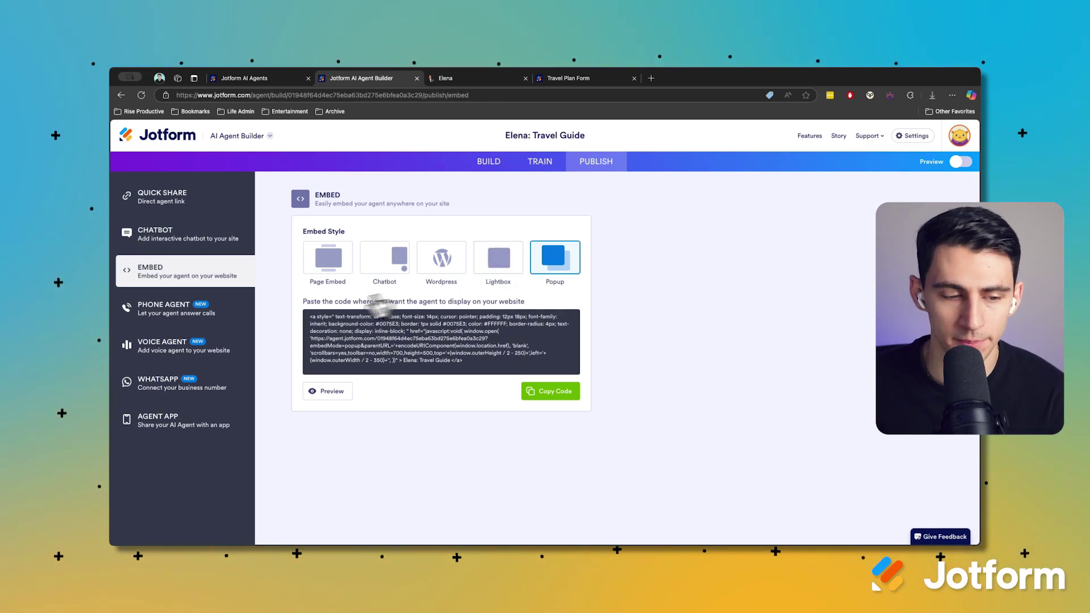
click(225, 312)
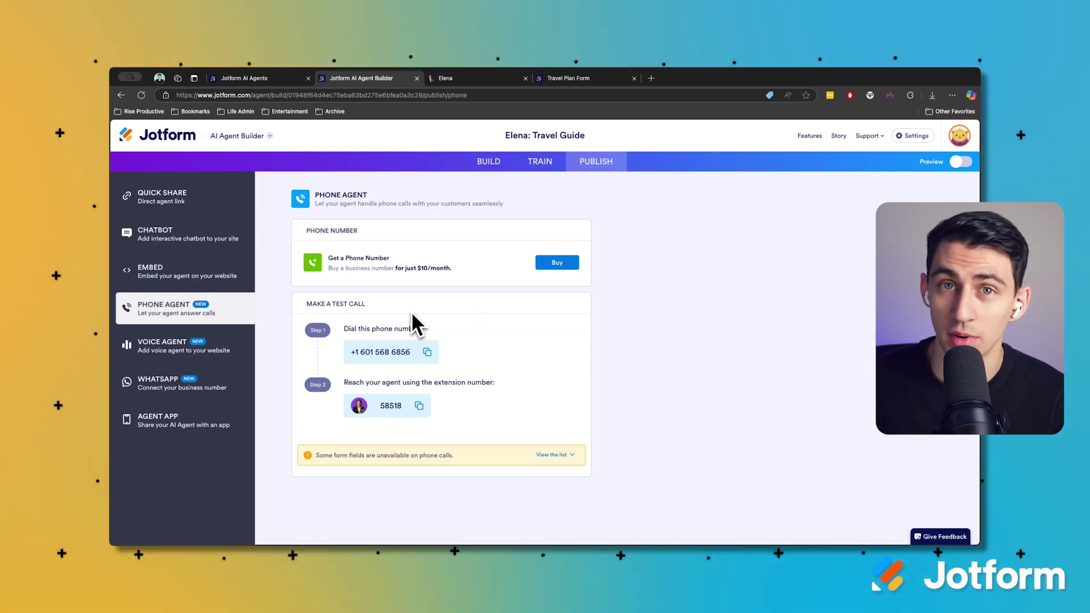
Start a test call with Elena from the Voice Agent page, then leave it
click(202, 343)
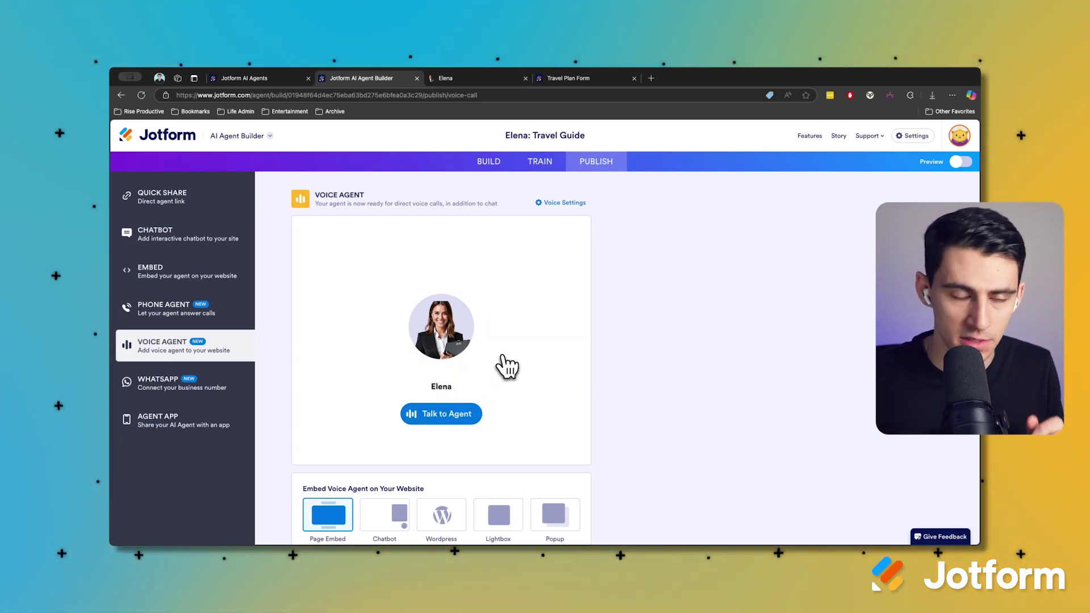
click(432, 413)
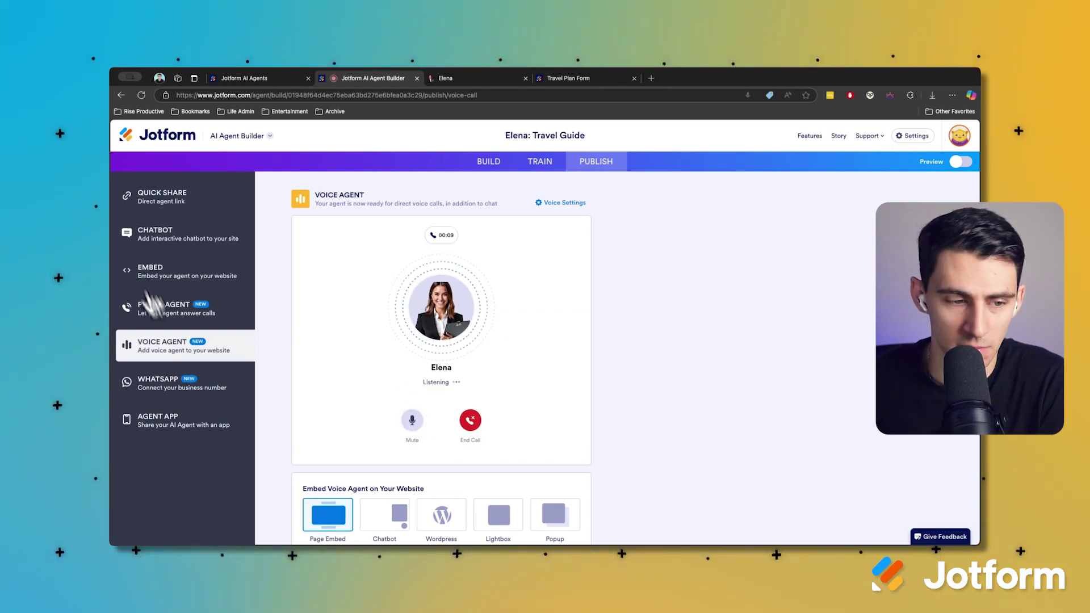
click(173, 205)
Start a voice call with Elena on her live page, allowing the microphone and then muting it
click(463, 79)
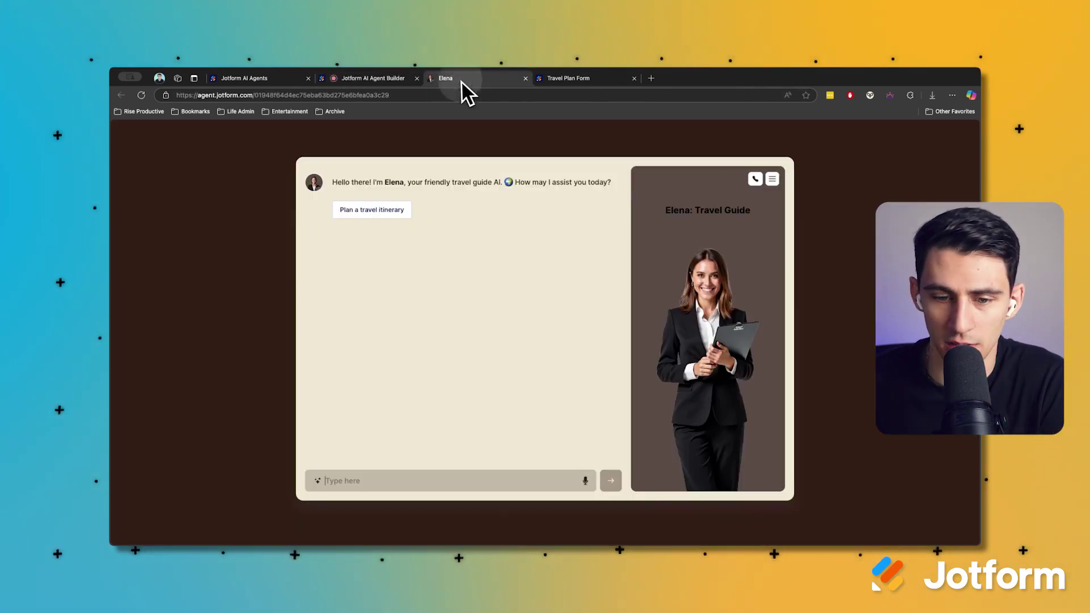
click(755, 179)
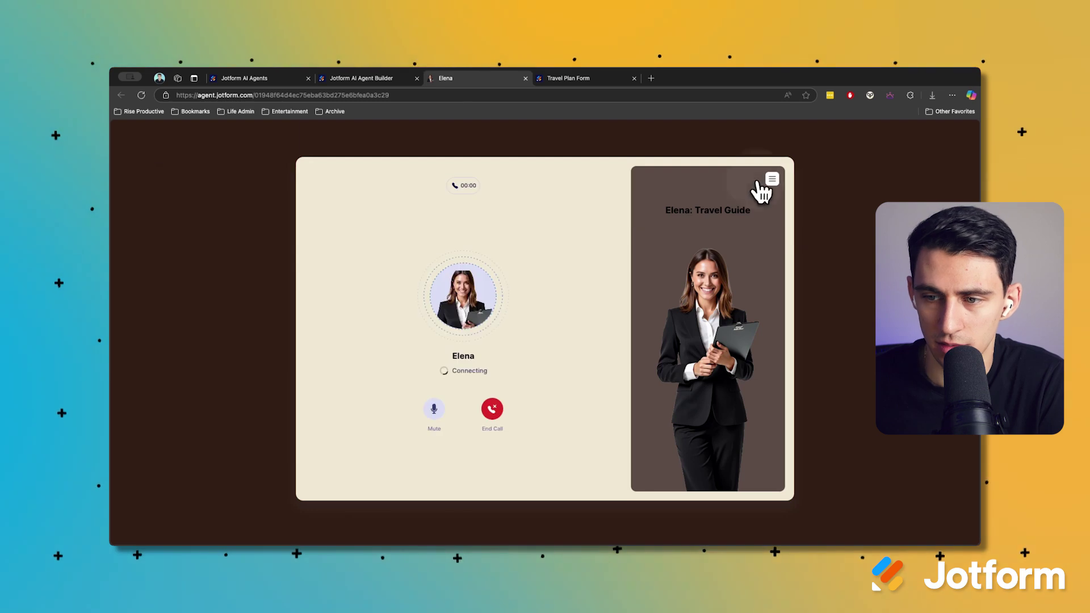
click(266, 147)
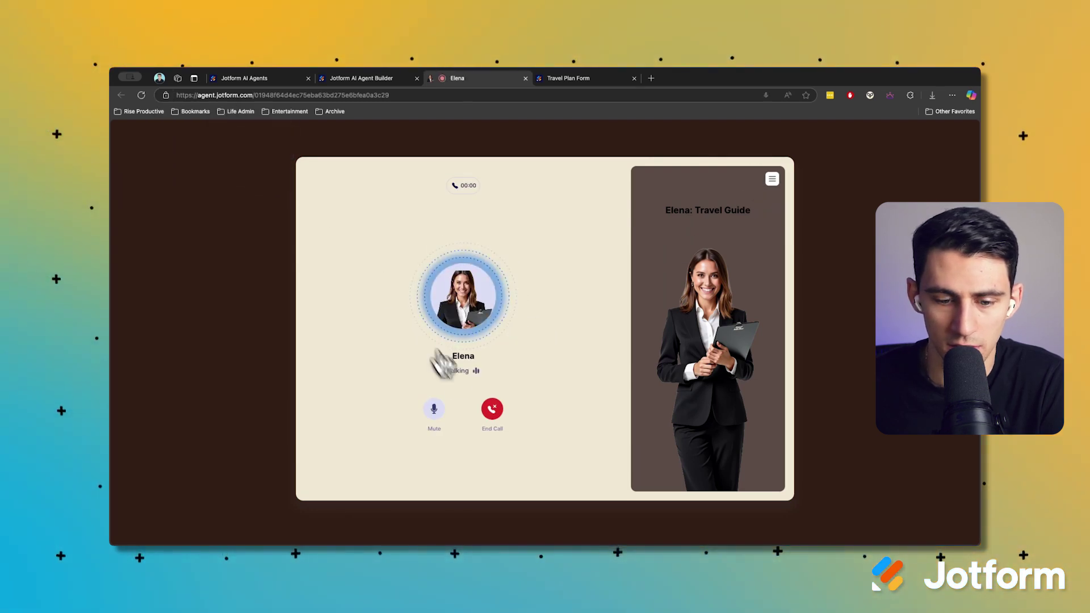
key(XF86AudioLowerVolume)
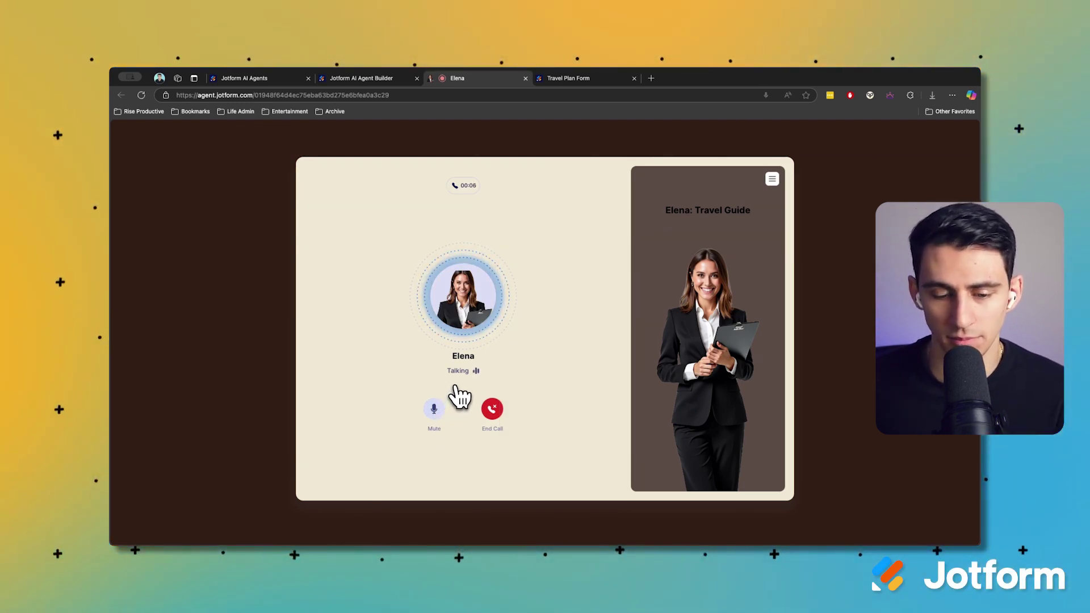
click(434, 408)
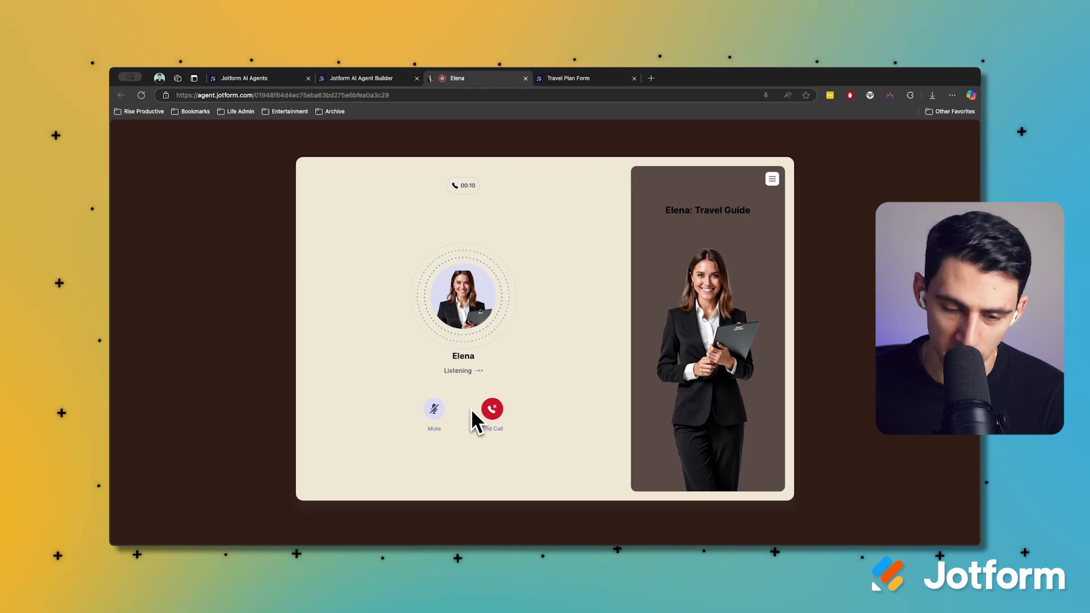
End the call and ask Elena in chat to plan a travel itinerary
click(491, 411)
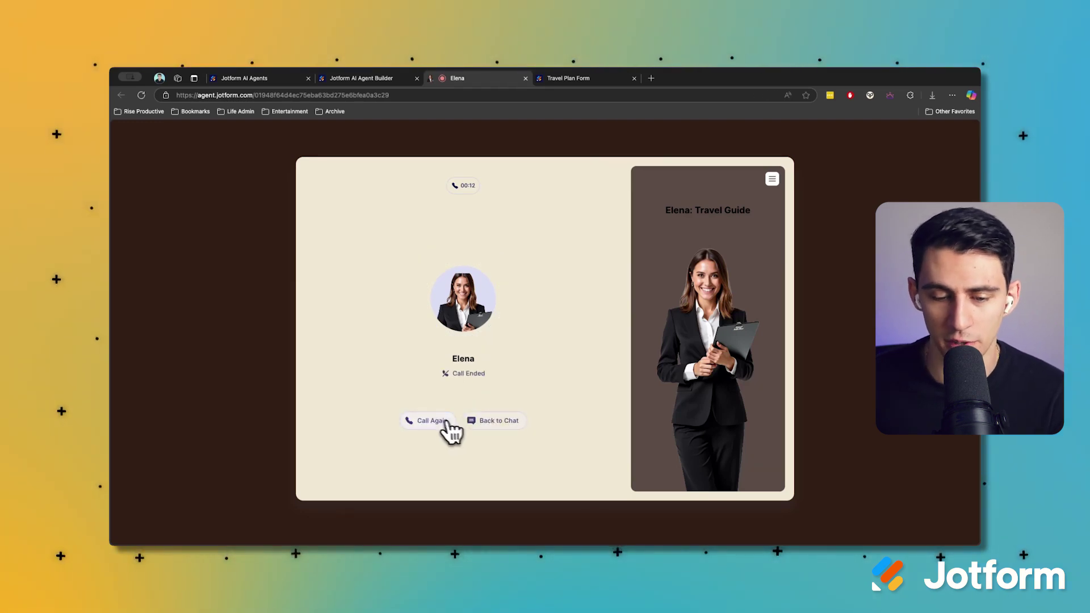
click(479, 421)
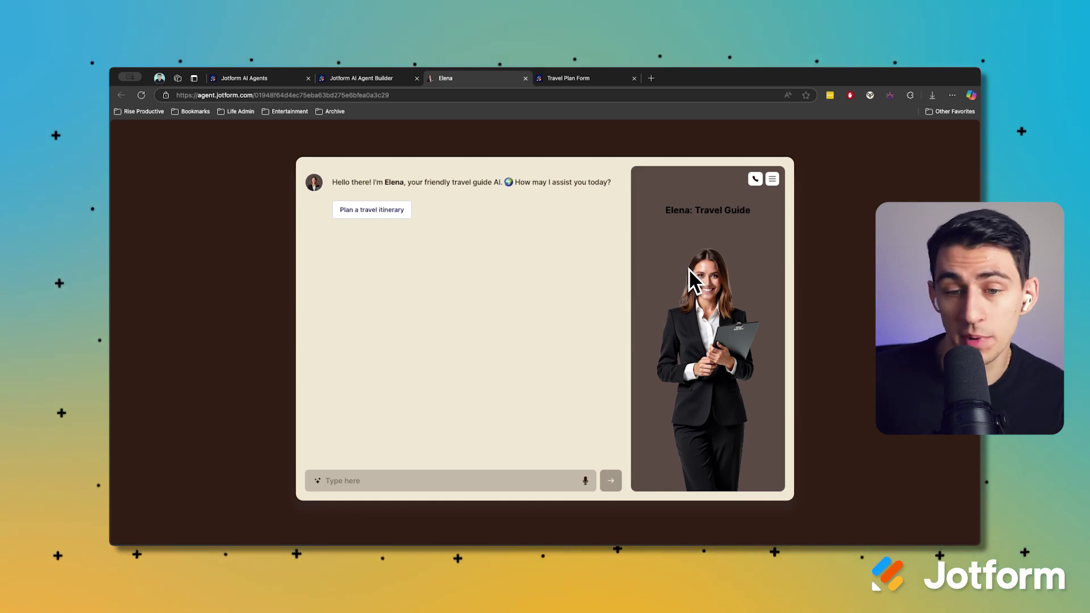
click(399, 218)
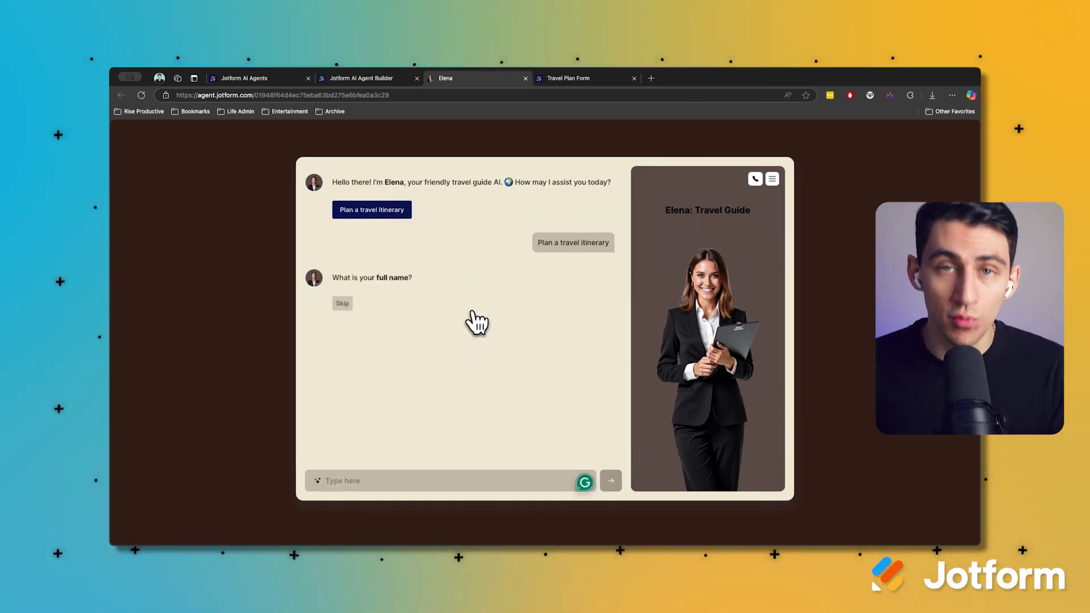
Answer with the traveller's full name and e-mail address, and skip the phone number
click(419, 483)
key(Return)
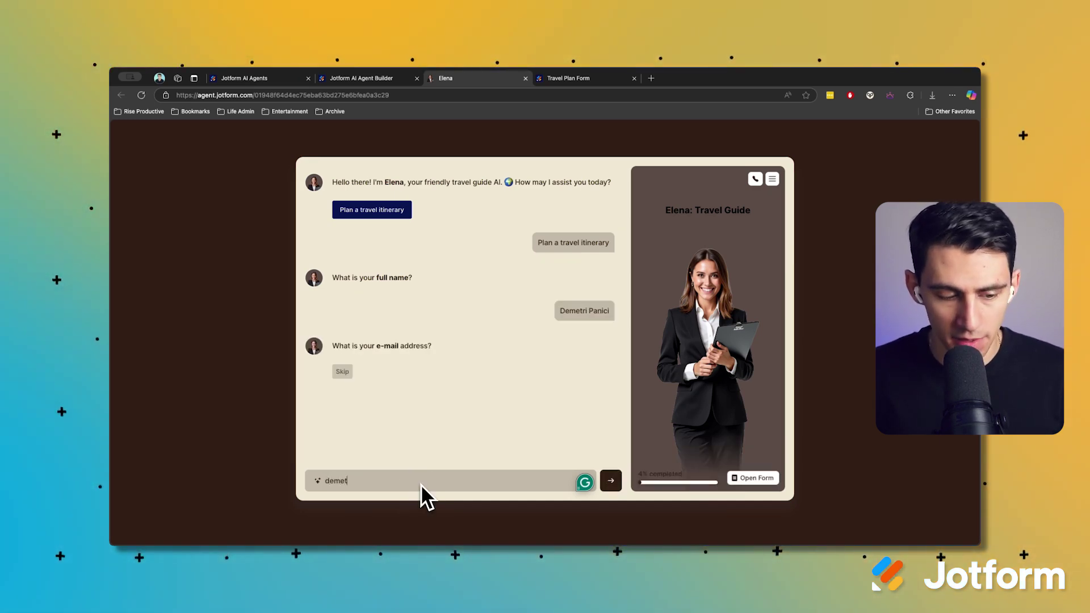
key(Return)
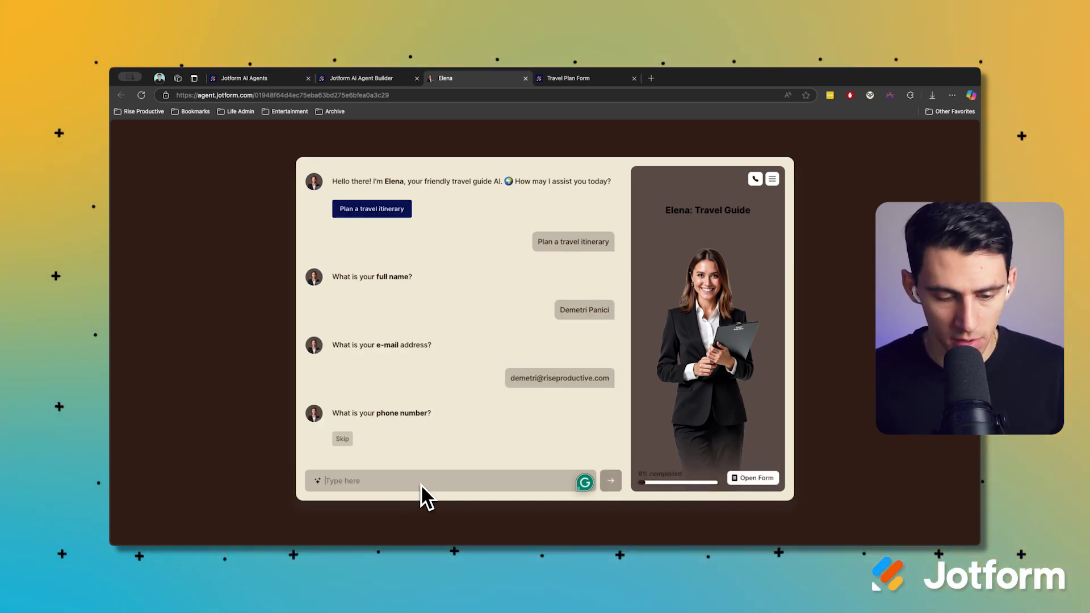
click(343, 439)
Give travel dates January 30th 2025 to February 5th 2025 and purpose 'Fun and skiing'
text(J)
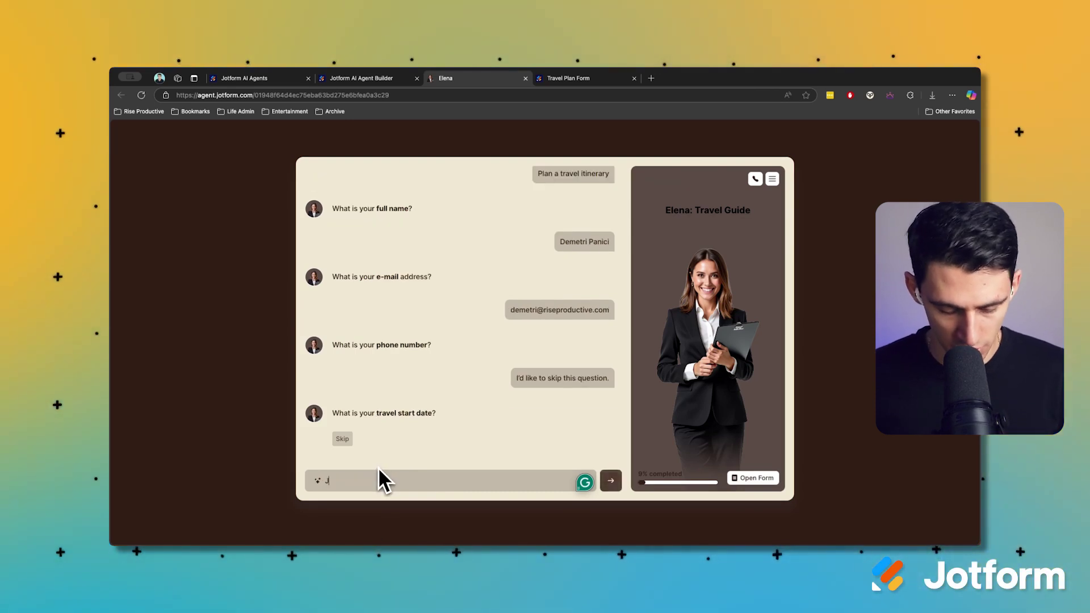
text(anuary 30th 2025)
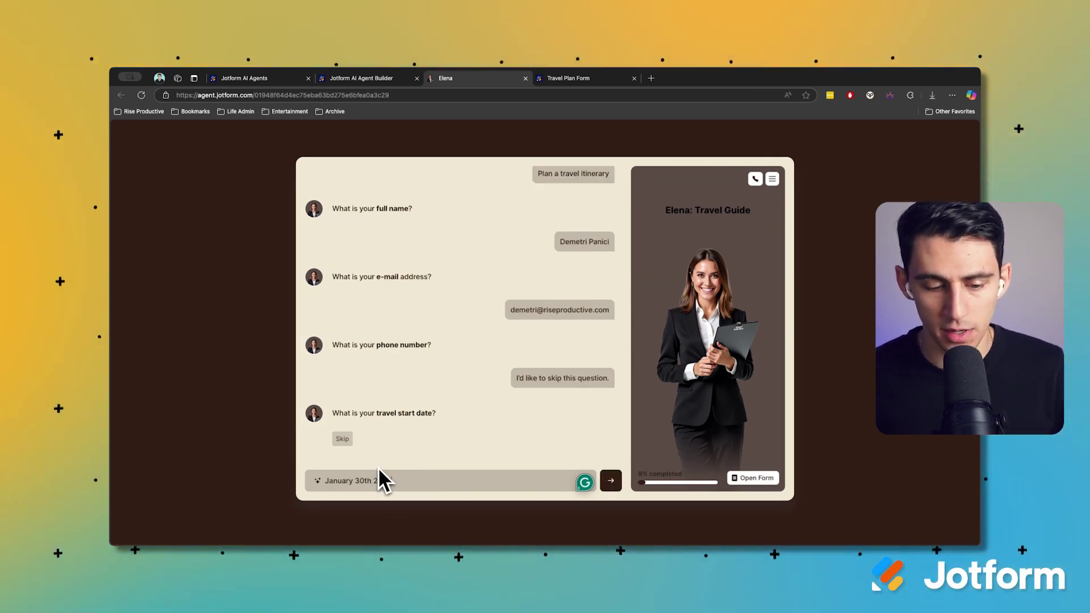
key(Return)
text(January)
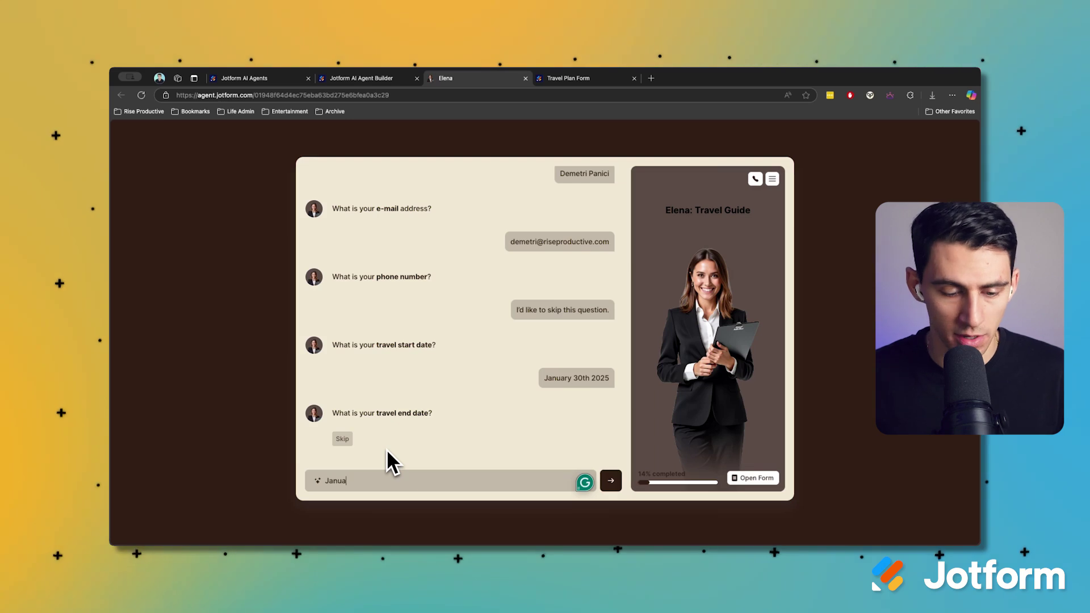
key(BackSpace)
key(BackSpace)
key(BackSpace)
key(BackSpace)
key(BackSpace)
key(BackSpace)
key(BackSpace)
text(February 5th 2025)
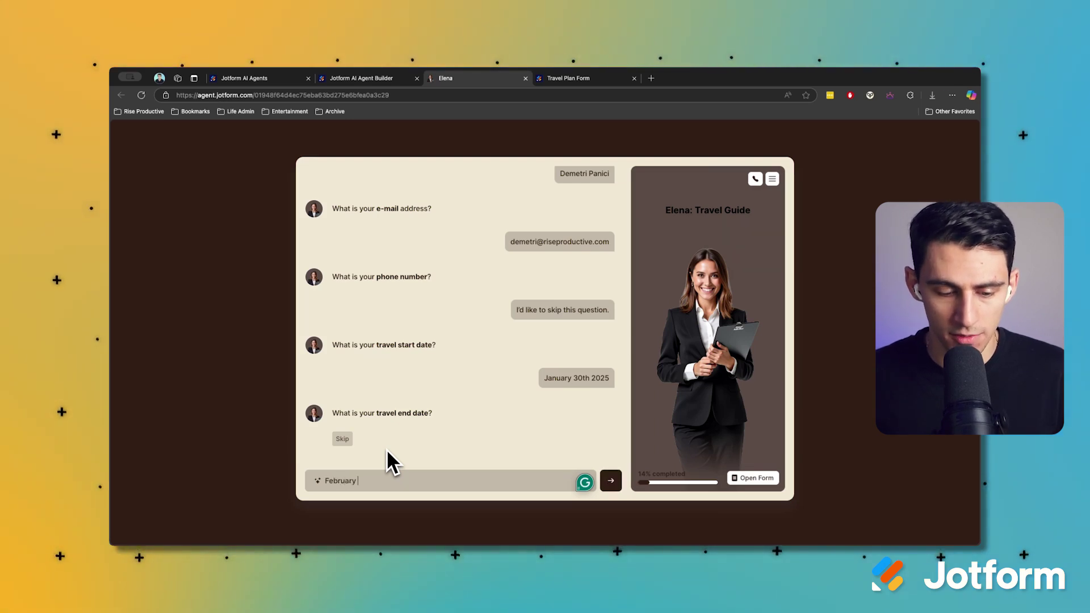
key(Return)
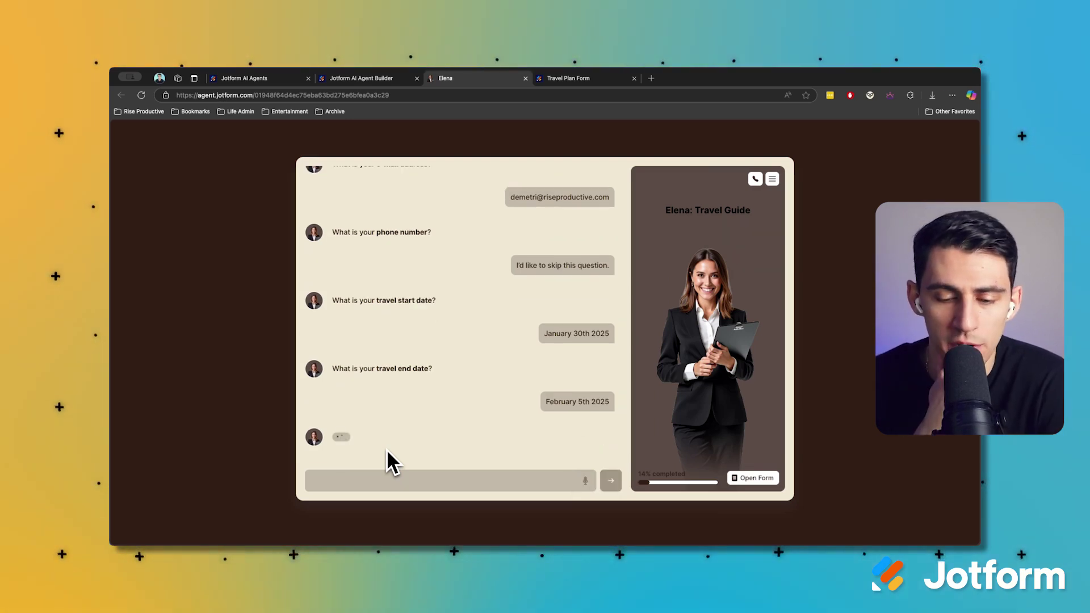
text(Fun and skiing)
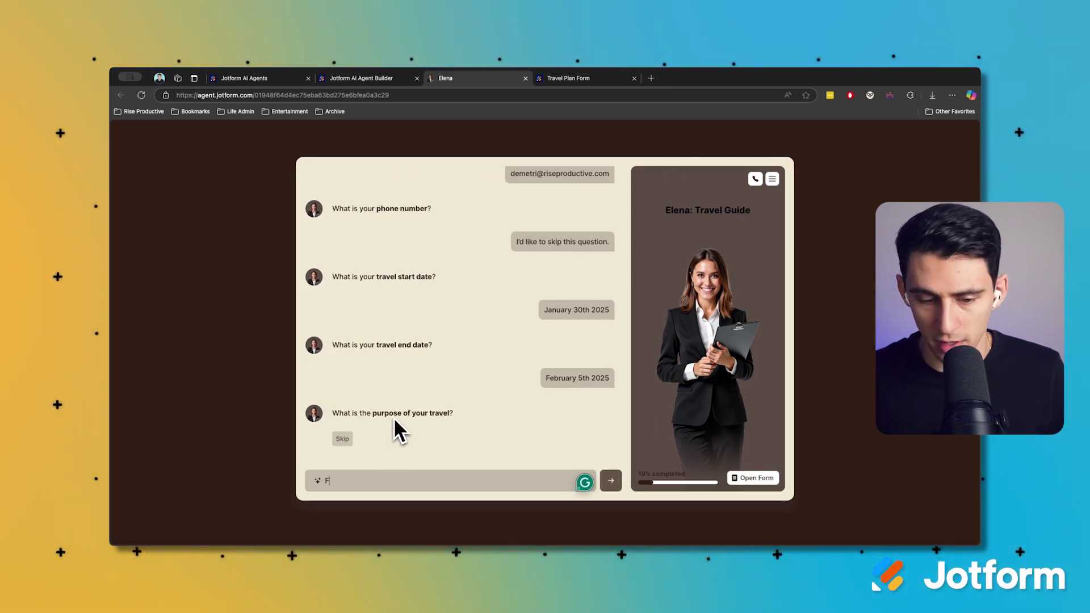
key(Return)
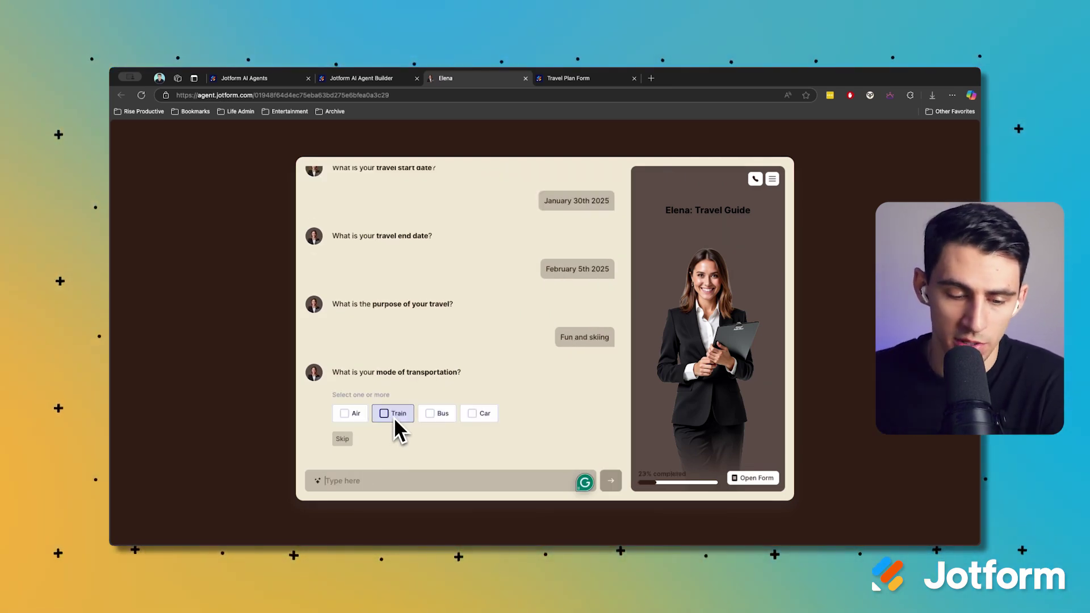
Choose Air transportation, departing on the start date at 7 AM
click(357, 415)
click(600, 438)
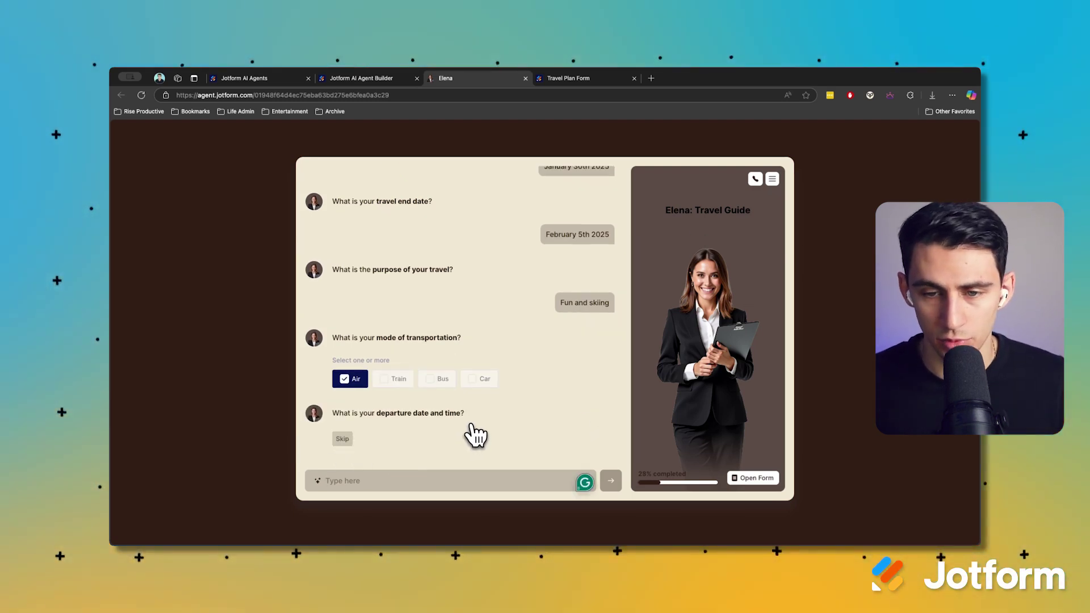
text(the same as the beginning trave)
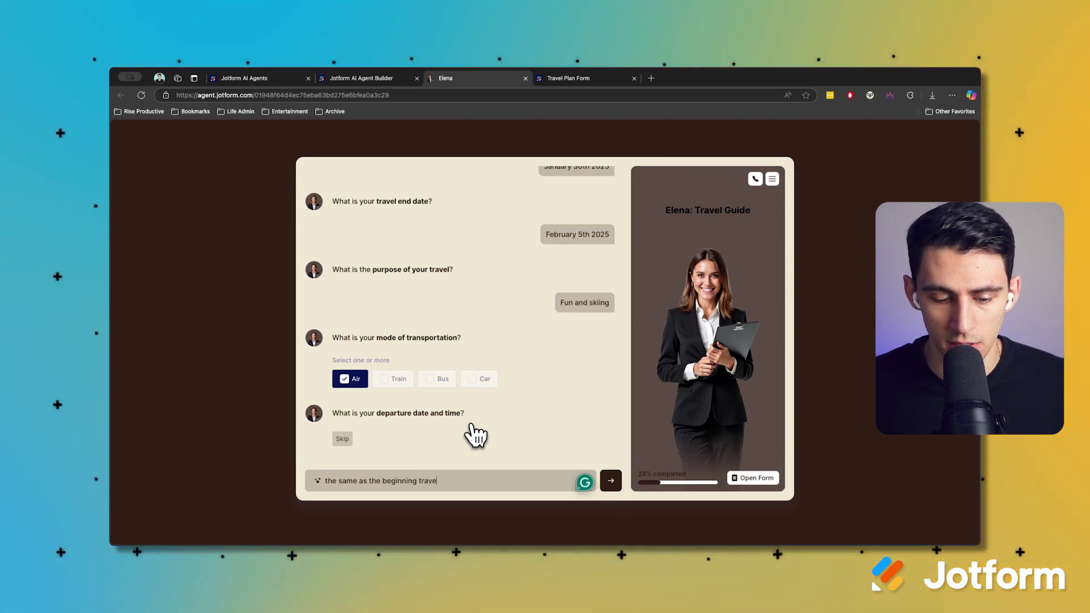
text(l date and at 7 AM)
key(Return)
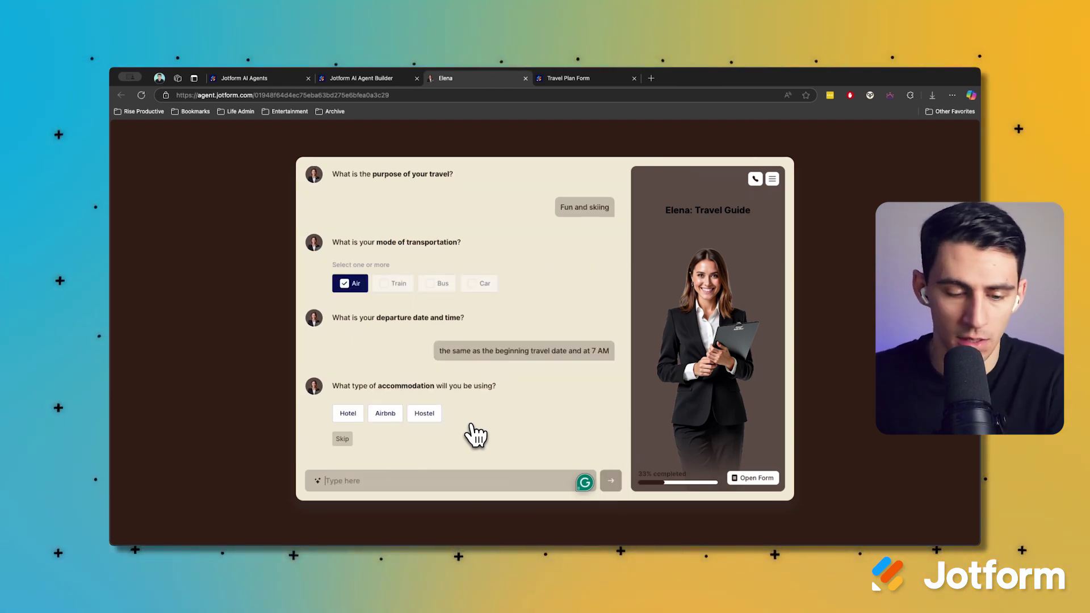
Pick Airbnb, skip its name, check in on the travel date at 7 pm, and budget $5,000
click(386, 413)
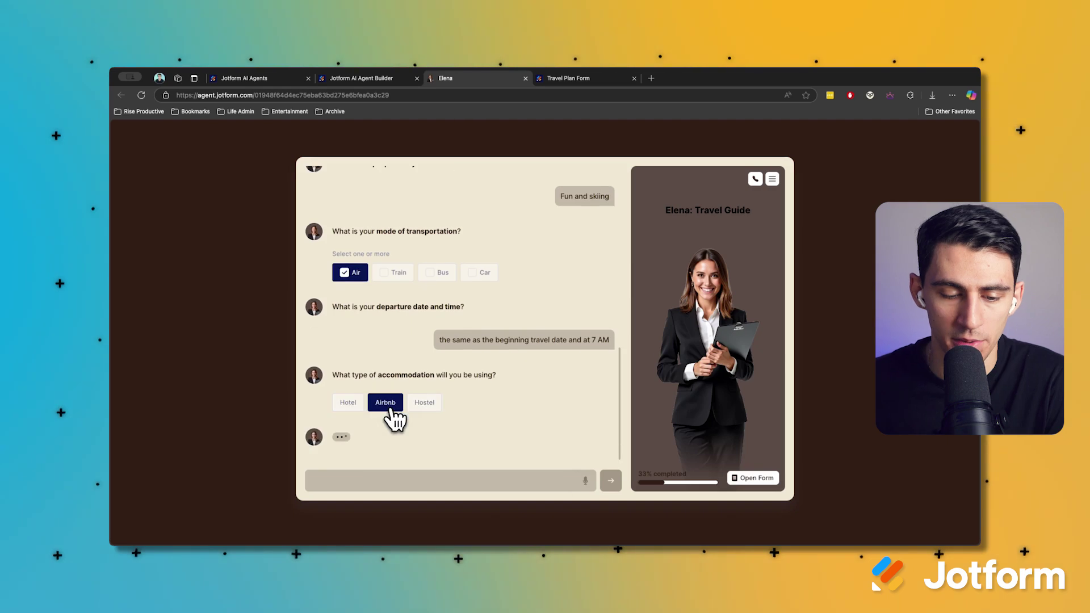
click(342, 438)
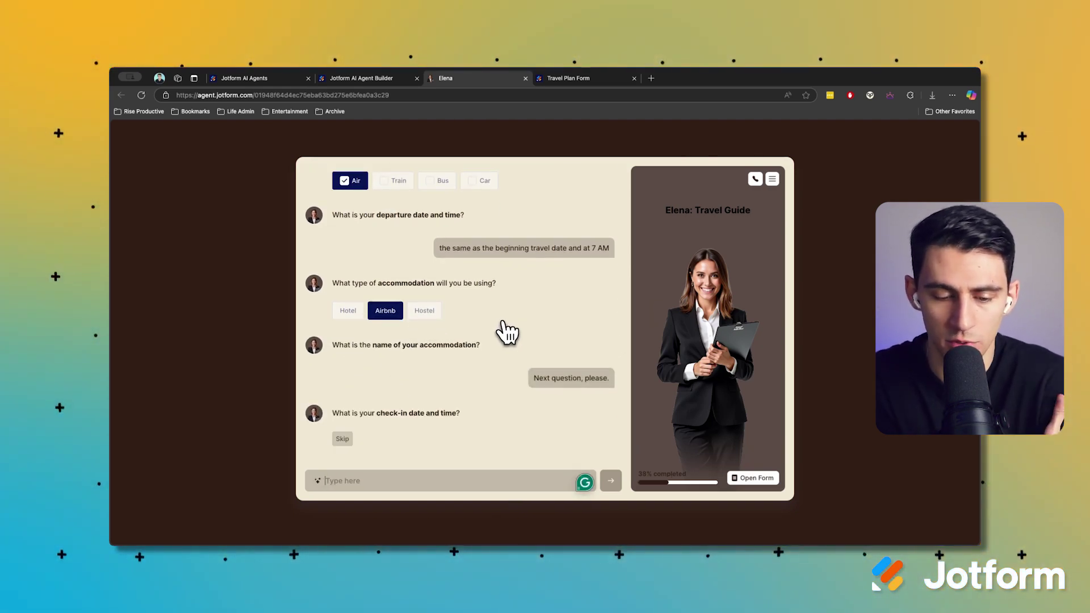
text(same as travel date but)
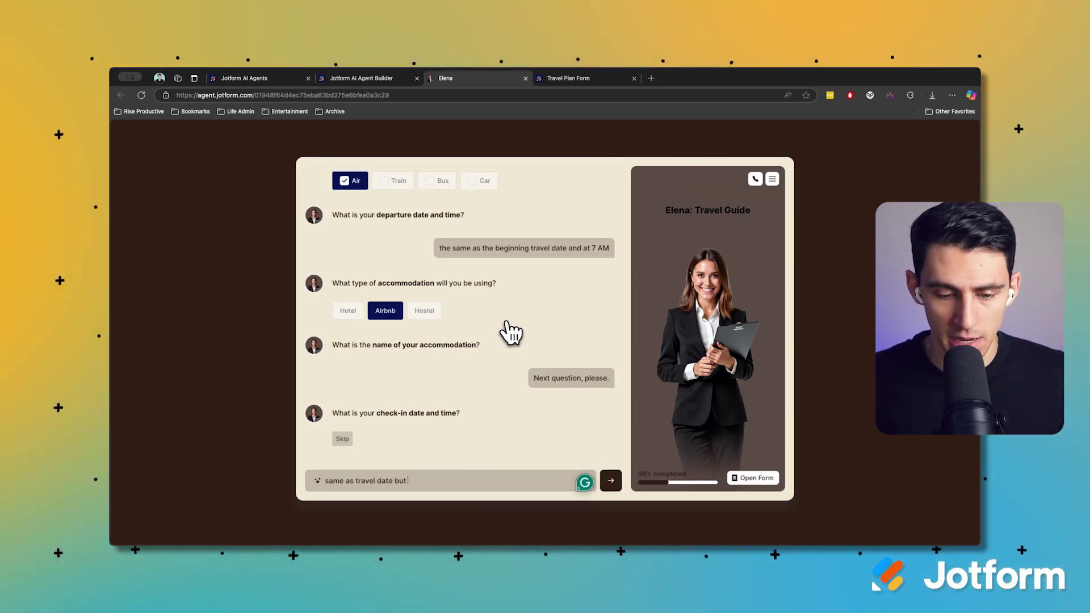
text( at 7 p)
text(m)
key(Return)
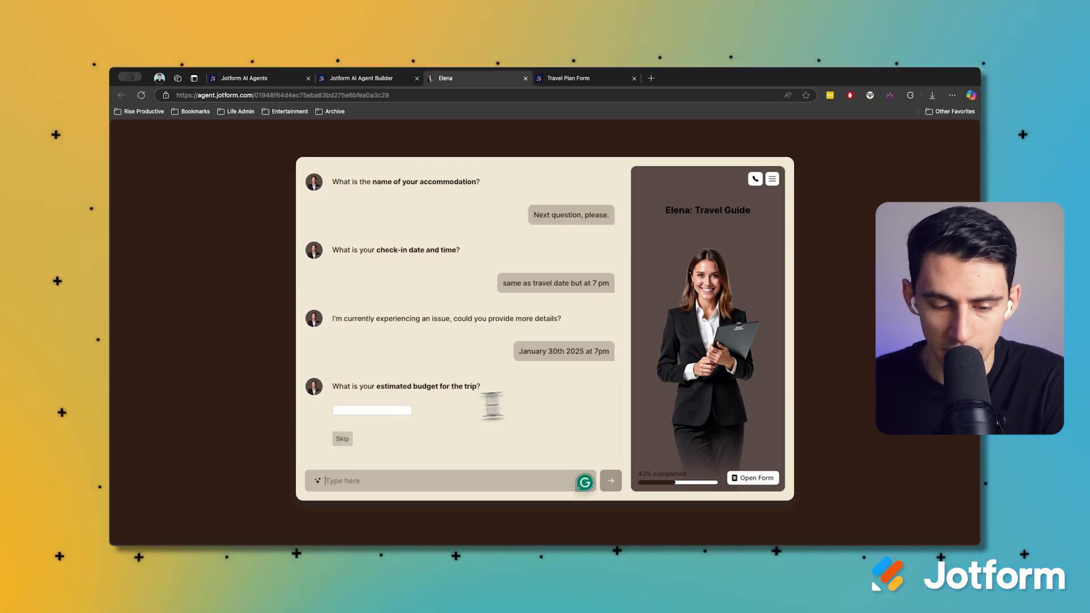
click(386, 410)
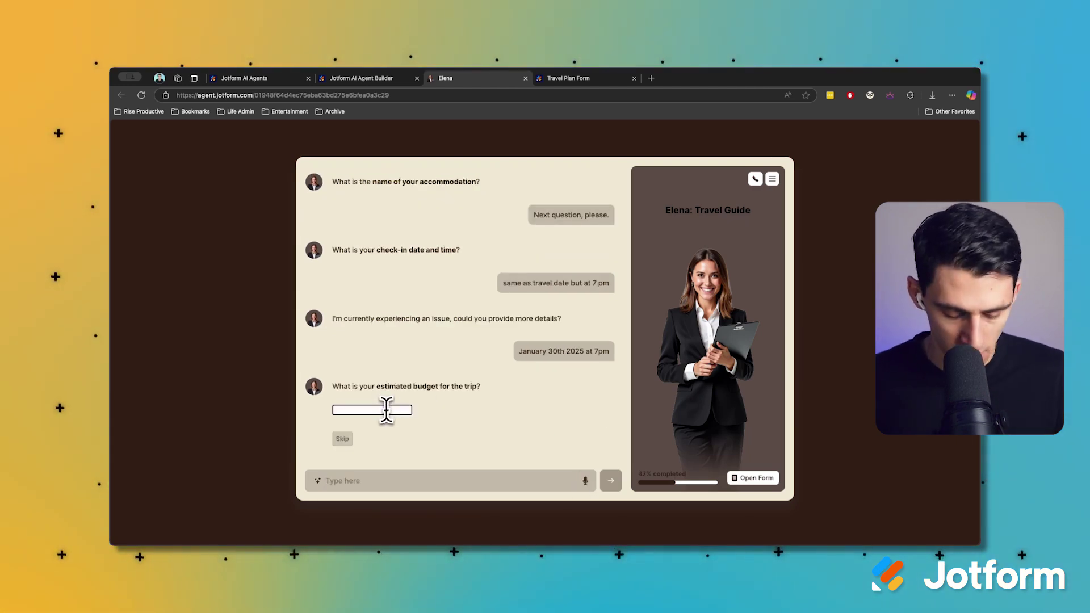
text(5,000)
key(Return)
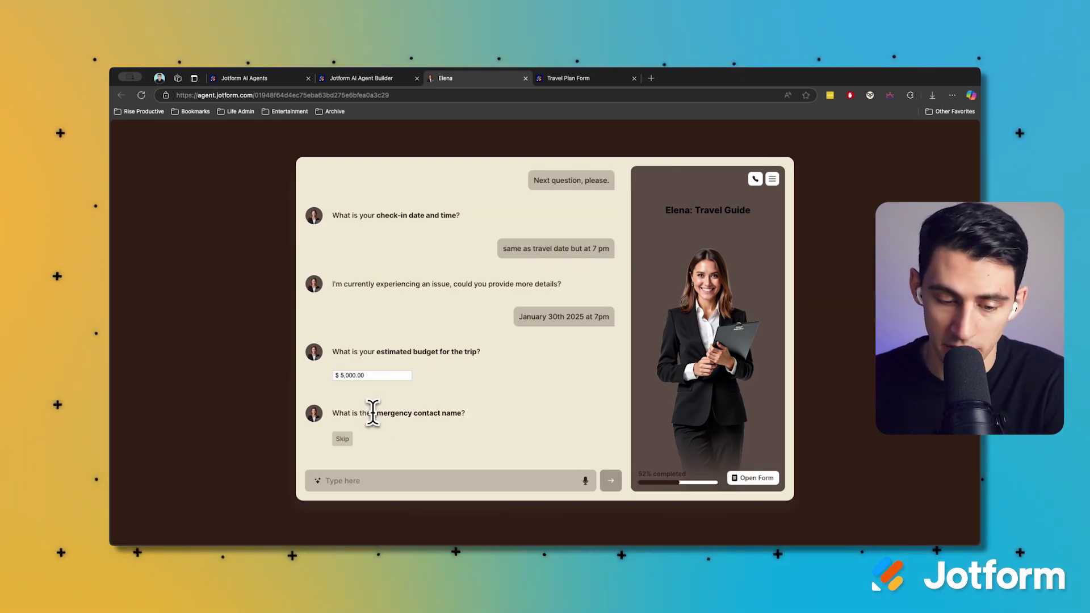
Enter the emergency contact's name, 'Friend' relationship and phone number, skip notes, and open the form
click(384, 478)
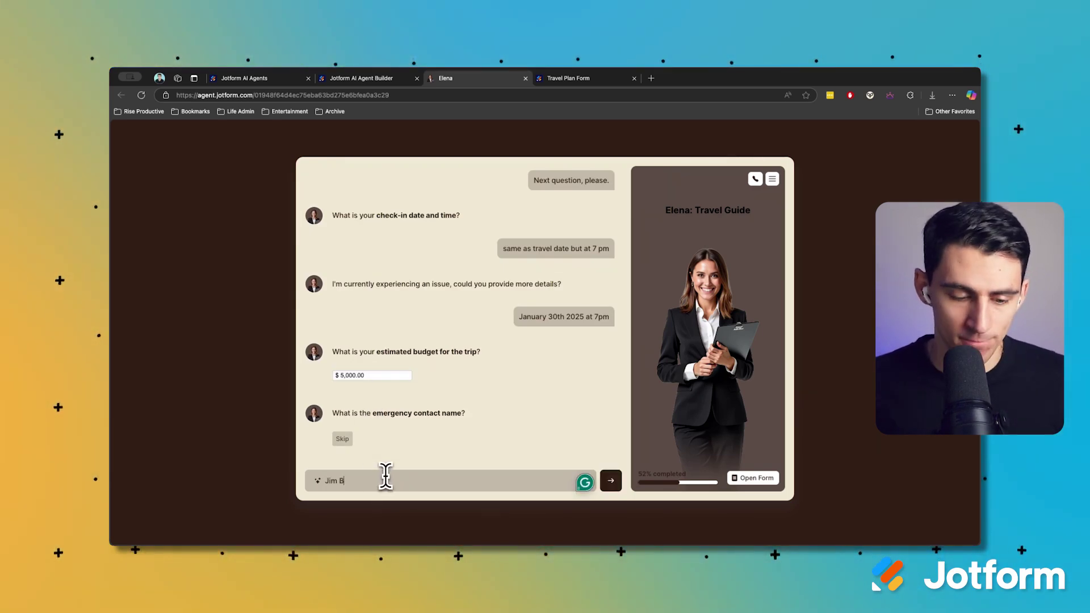
key(Return)
text(Friend)
key(Return)
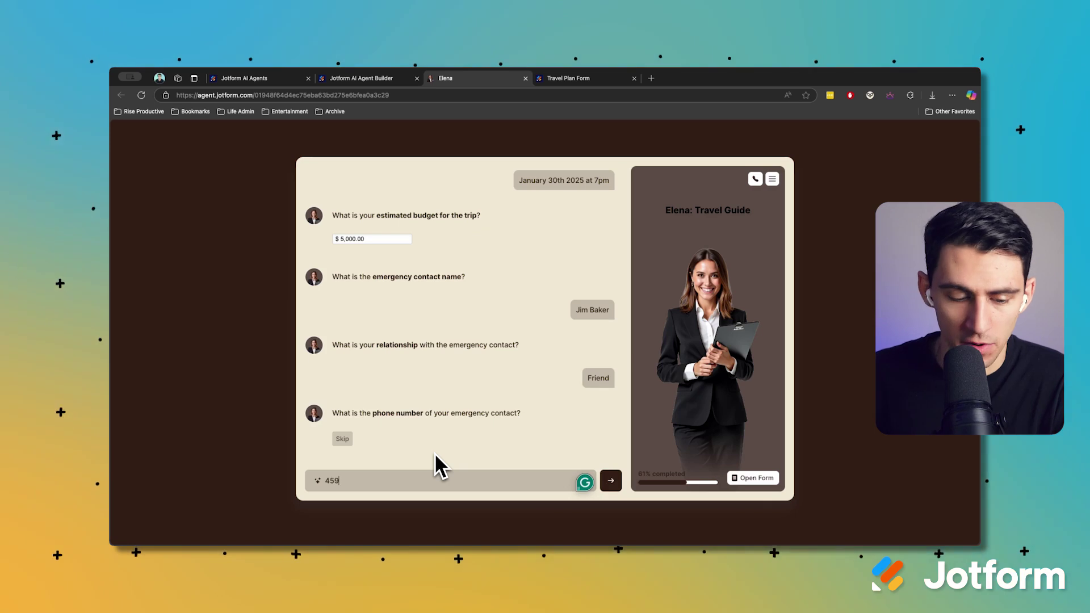
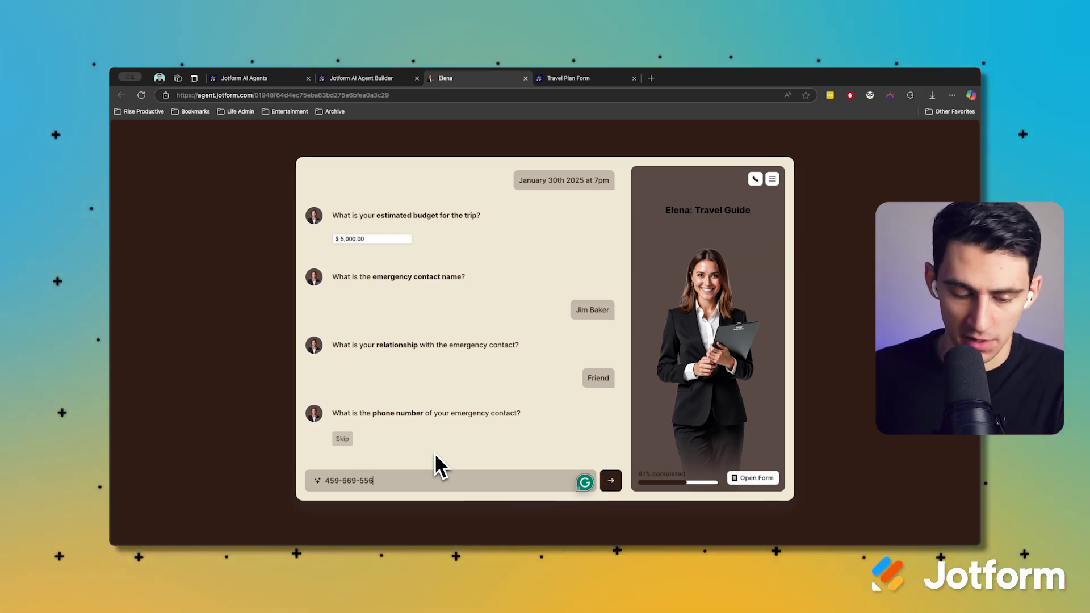
key(Return)
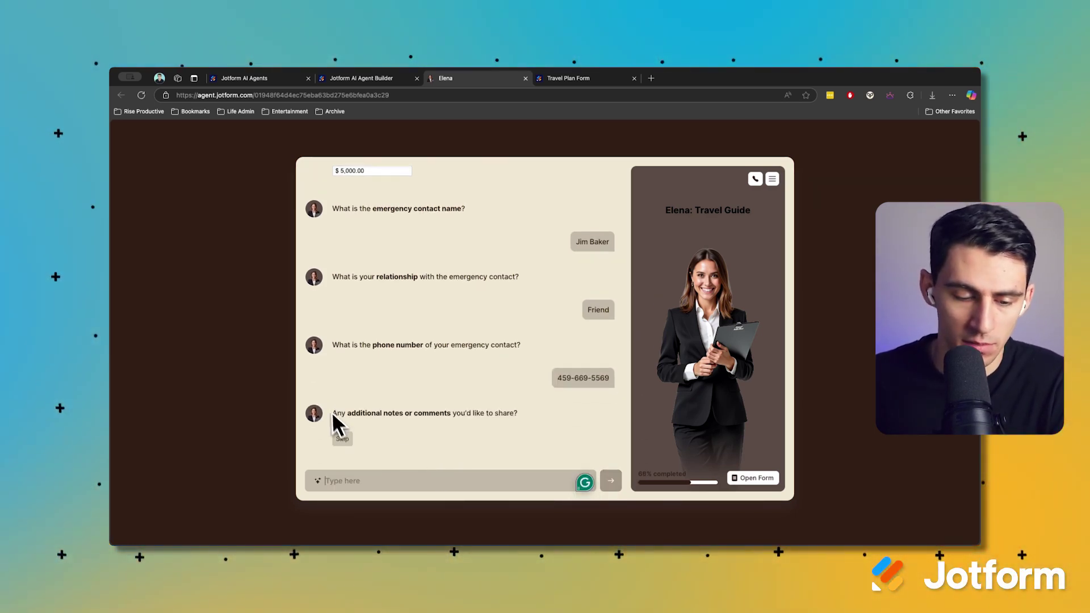
click(343, 439)
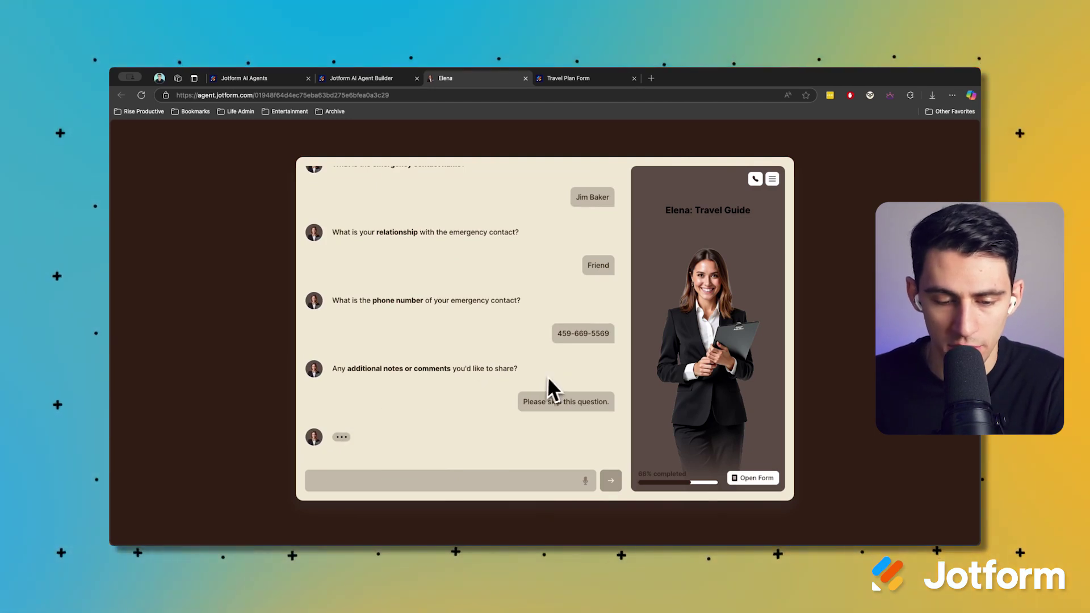
click(753, 478)
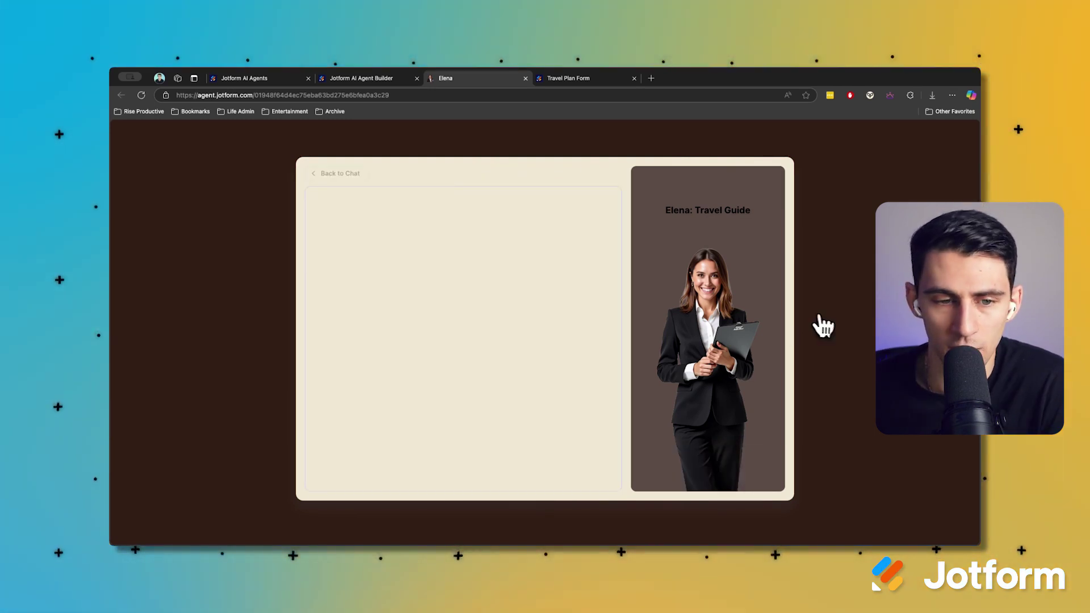
Scroll through the chat-filled Travel Plan Form and submit it
scroll(525, 248, down, 15)
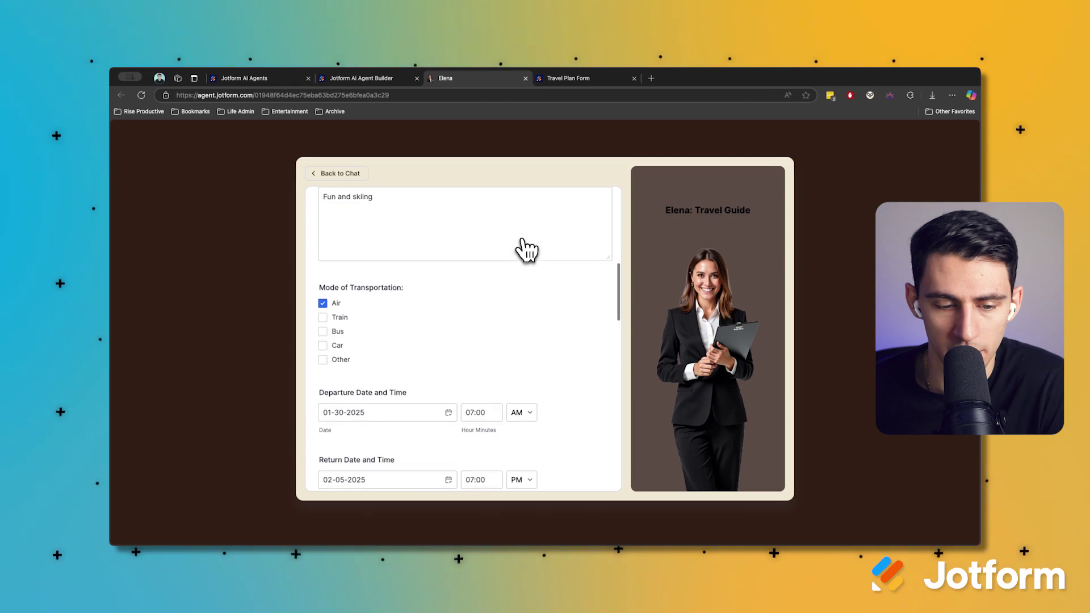
scroll(526, 248, down, 15)
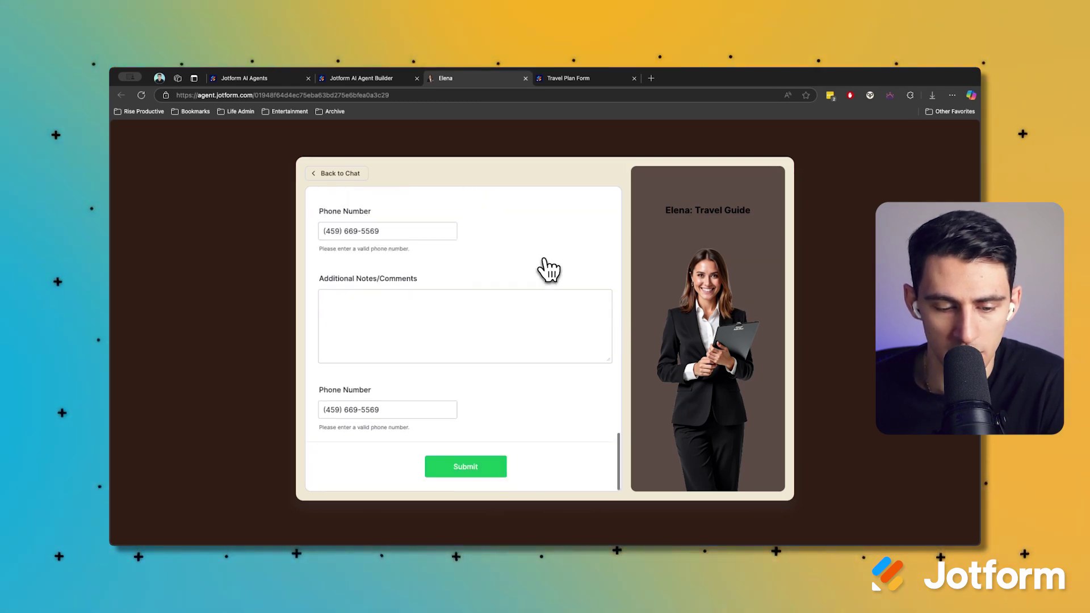
click(469, 467)
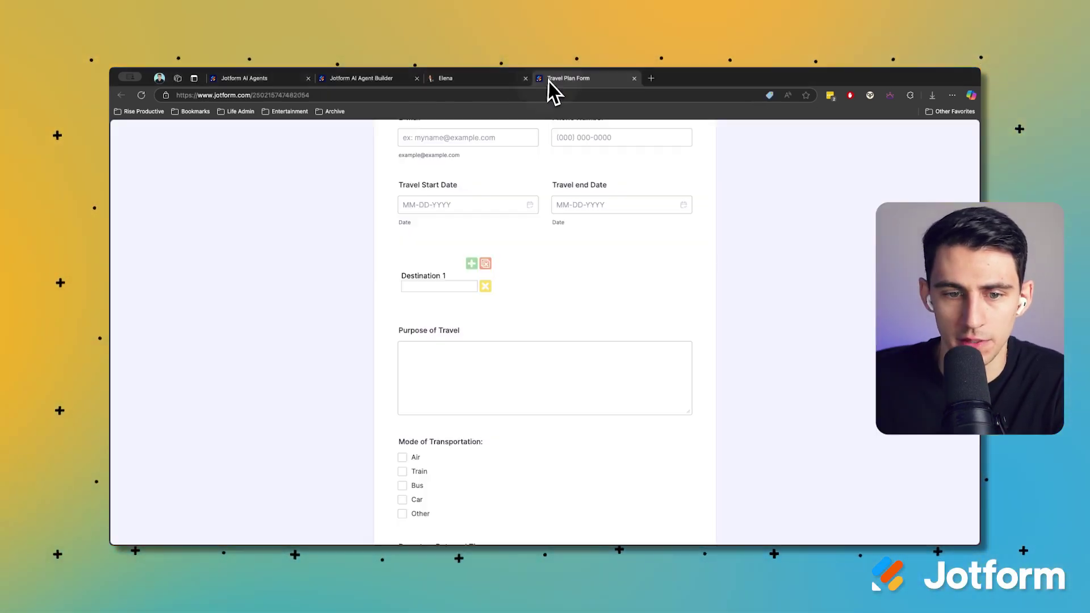
Go to My Forms and open the Travel Plan Form's submissions table
click(554, 79)
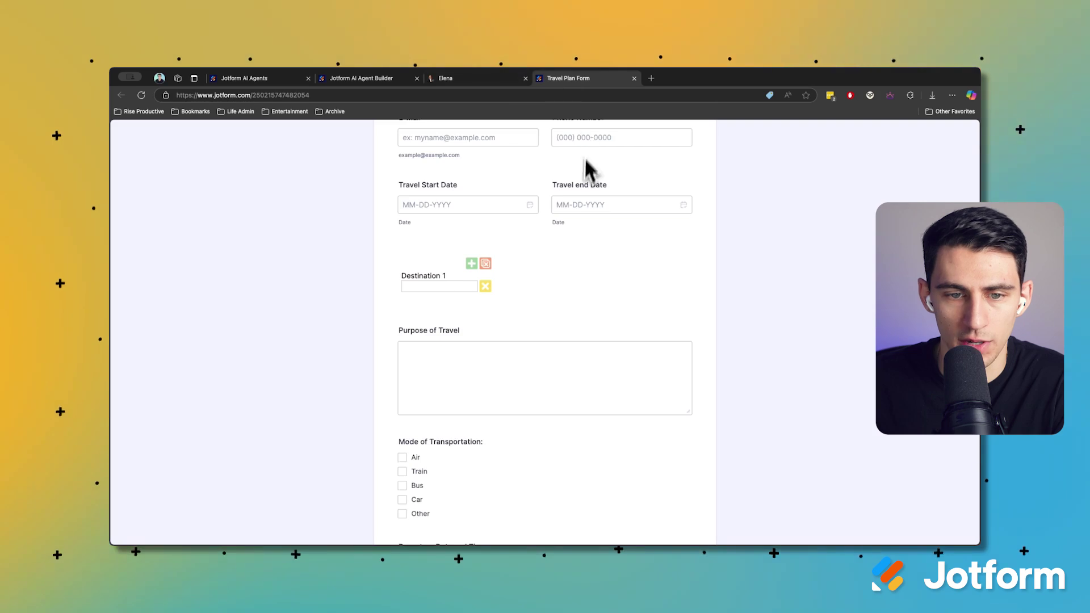
scroll(568, 187, up, 3)
click(363, 79)
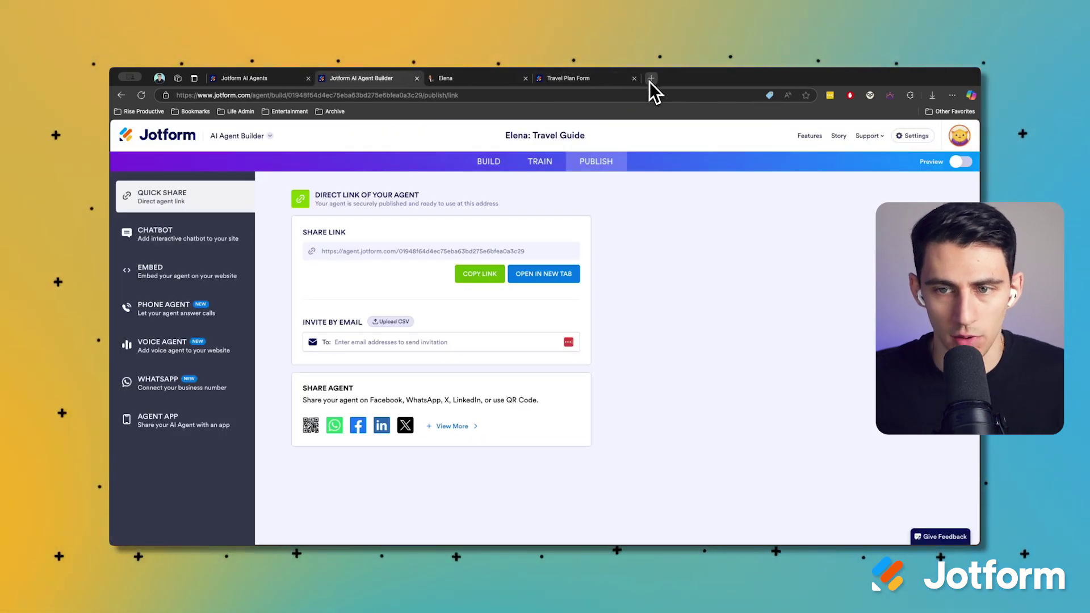
click(651, 78)
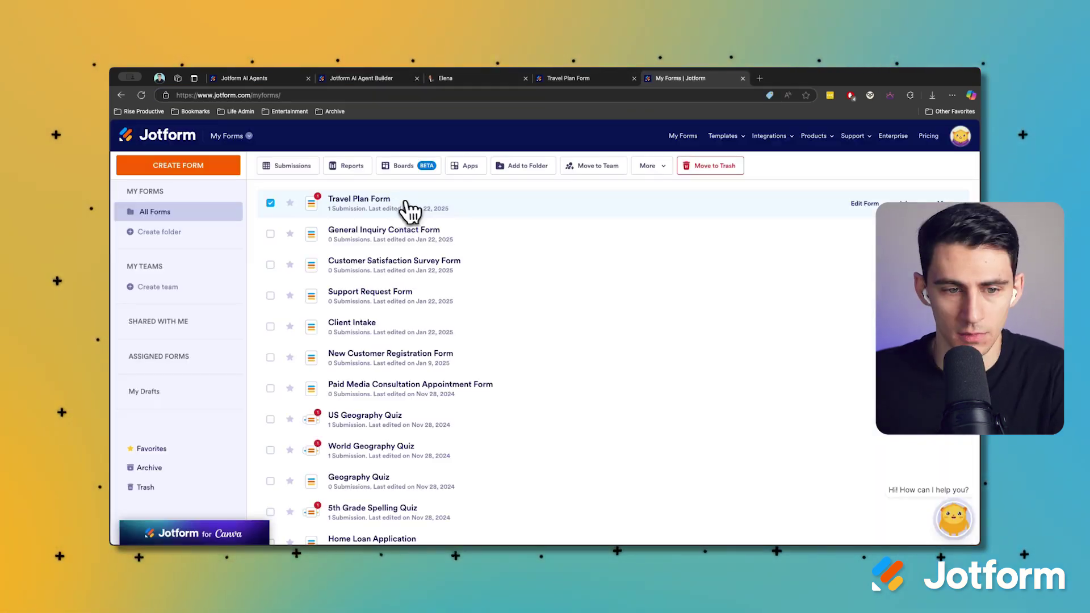
click(352, 209)
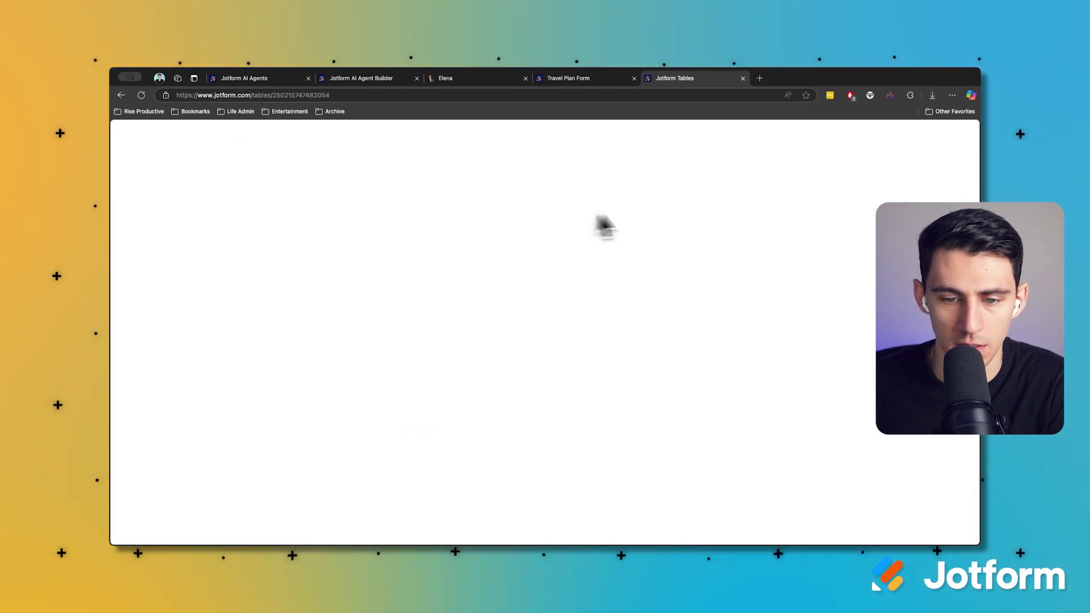
Review the single submission's details, then widen the E-mail column to show the full address
click(214, 229)
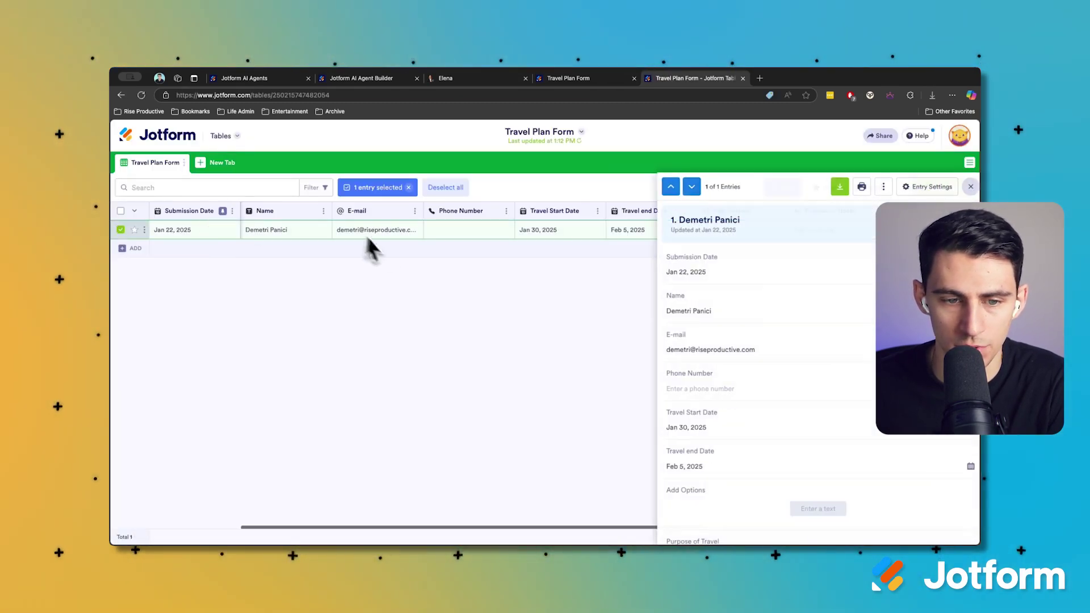
scroll(795, 295, down, 1)
scroll(788, 311, down, 10)
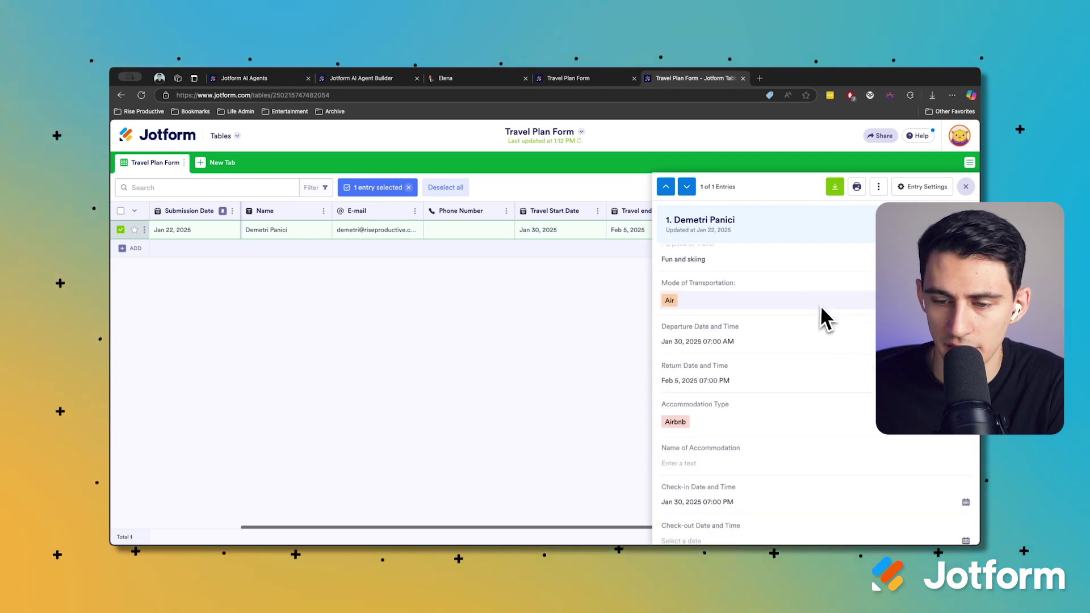
scroll(854, 318, down, 8)
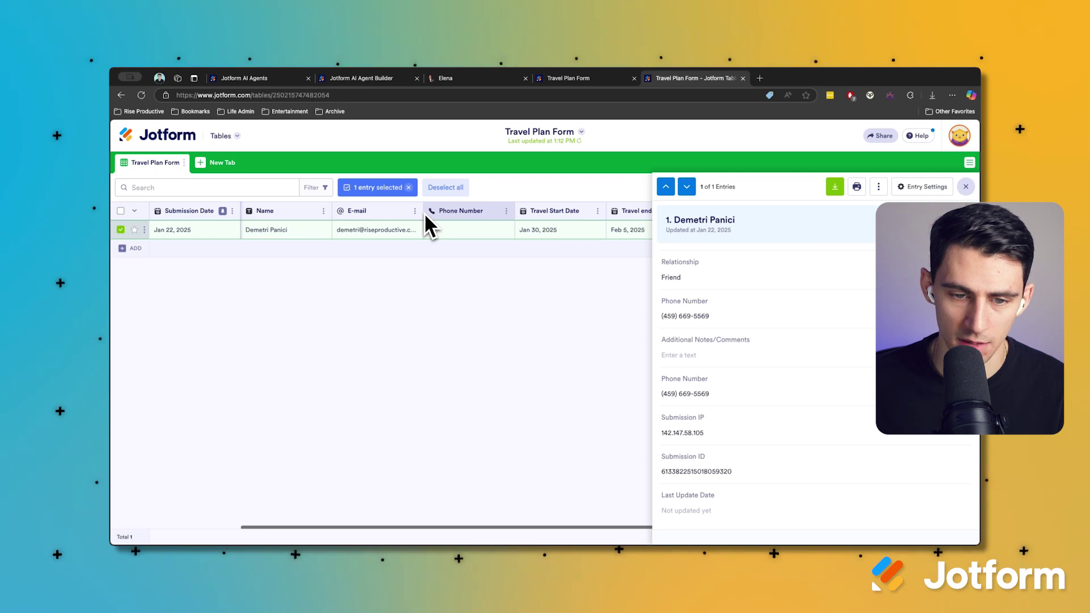
drag(420, 212, 446, 213)
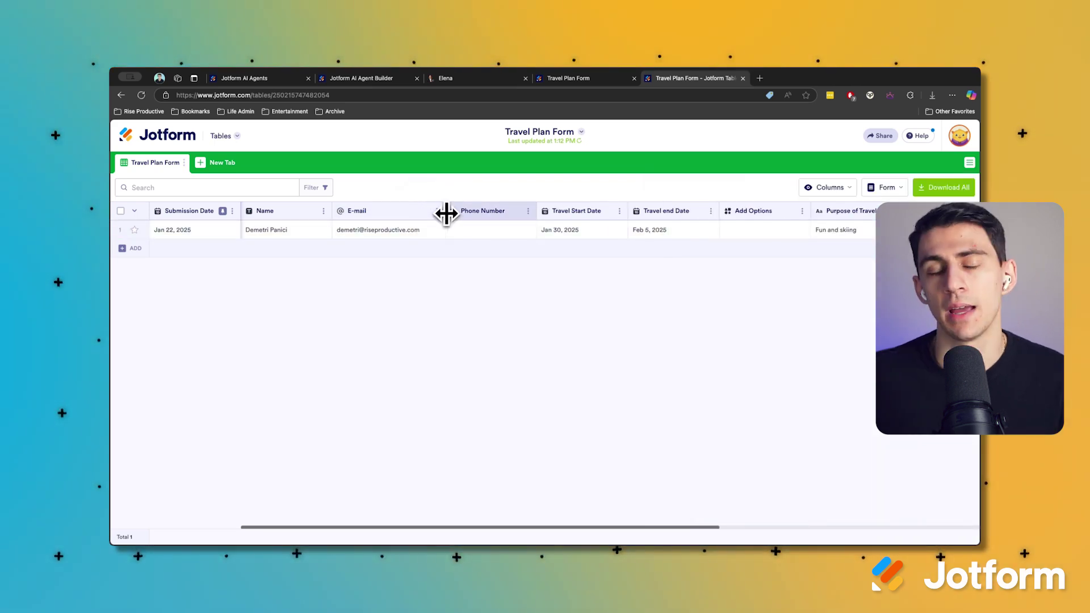